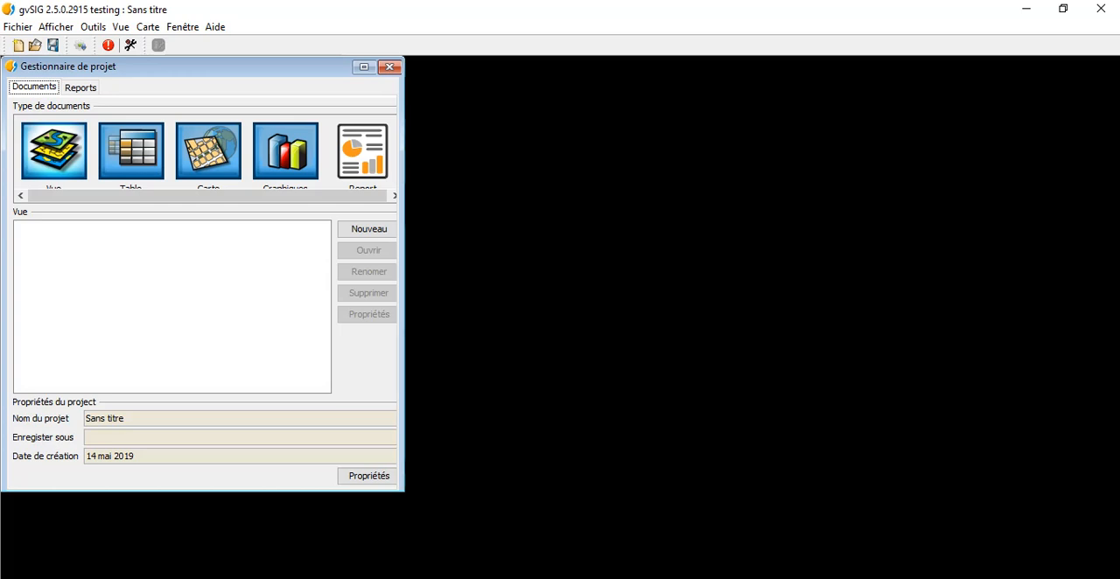
Step: Create a new view document in the project and maximize its window
click(368, 230)
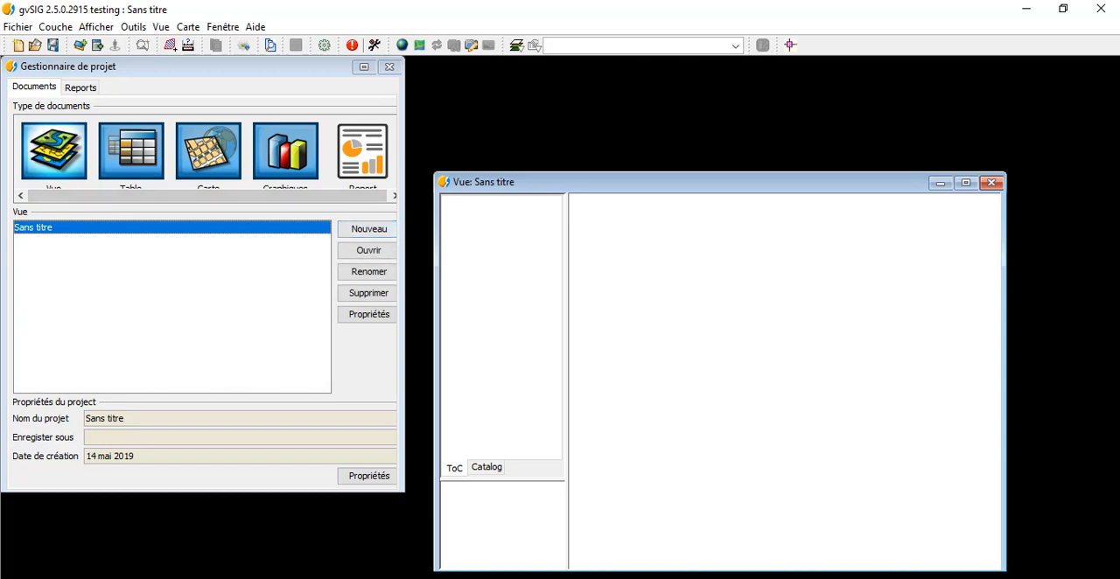
click(966, 182)
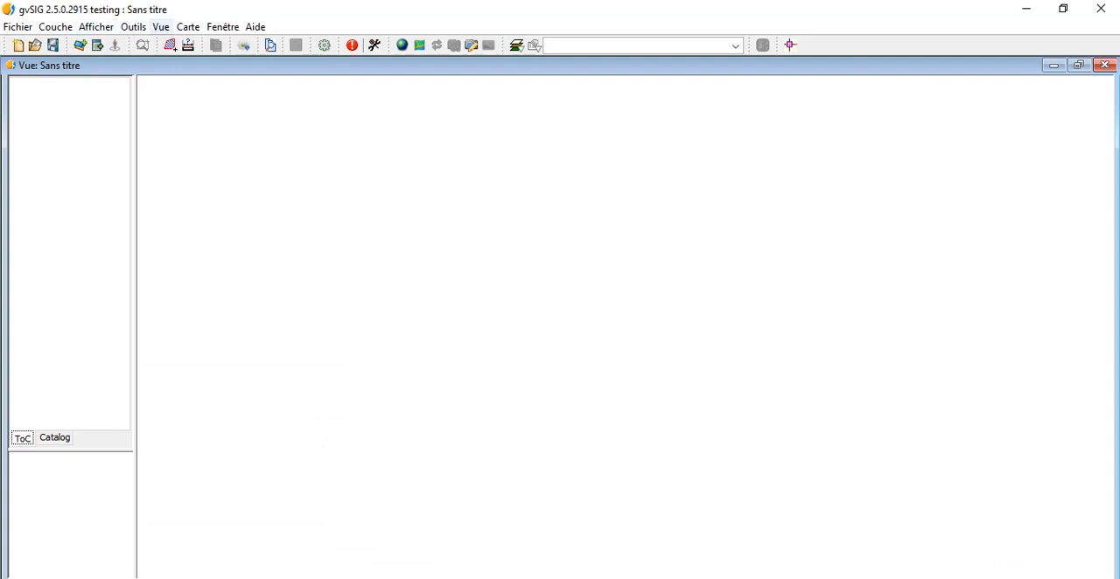
Step: Set the view's current projection to EPSG 2249, NAD83 / Massachusetts Mainland (ftUS), and apply the view properties
click(161, 27)
click(199, 181)
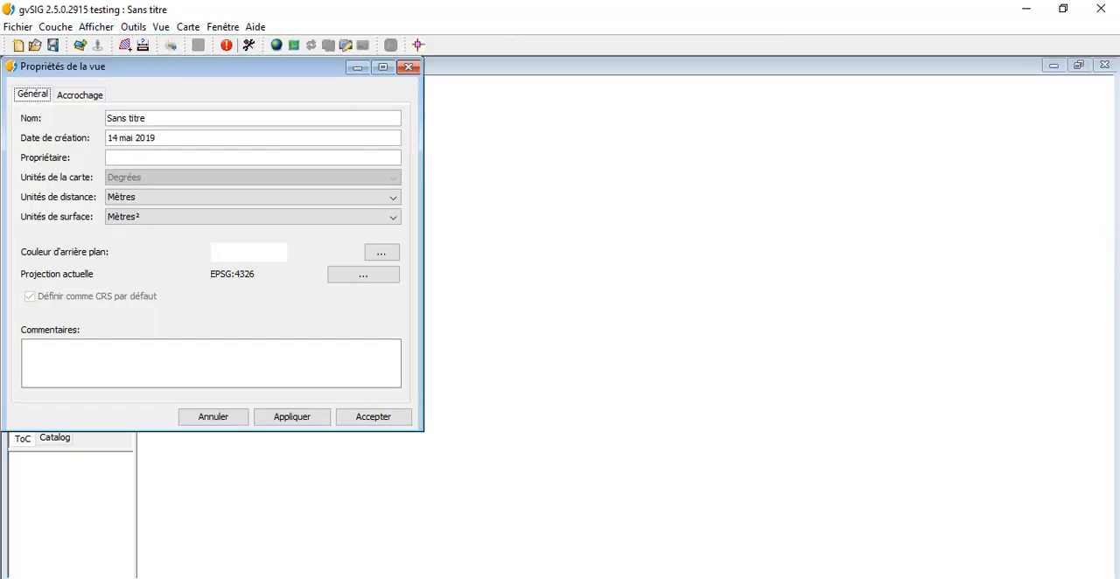
click(363, 274)
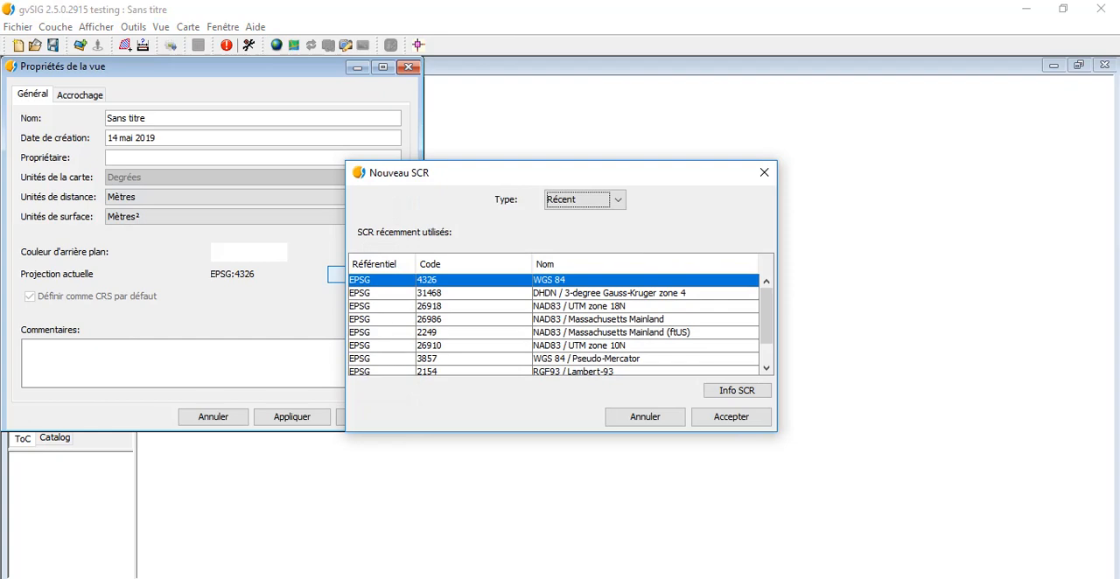
click(610, 332)
click(732, 417)
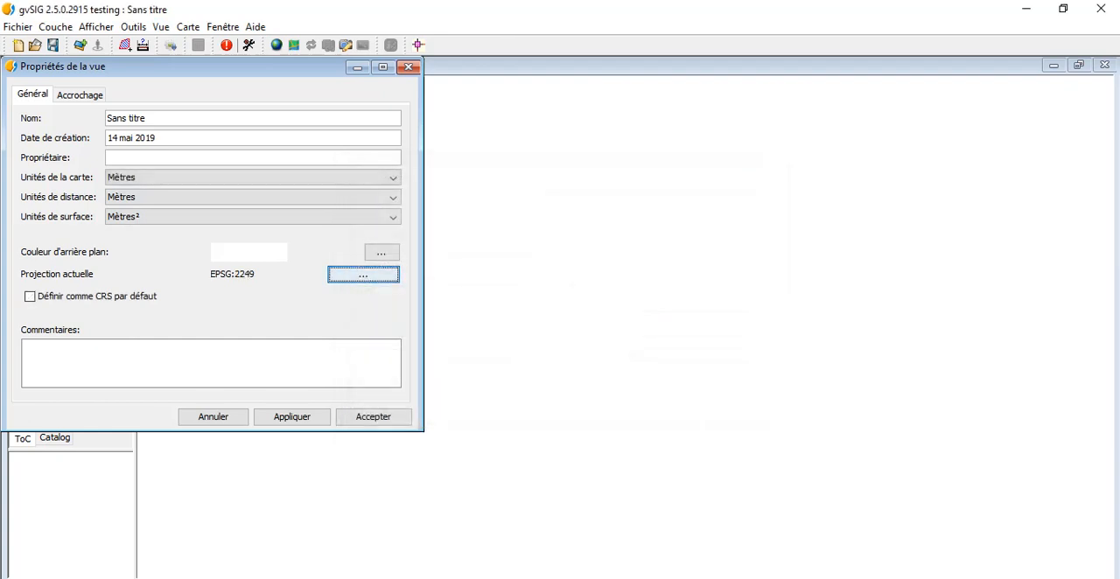
click(363, 274)
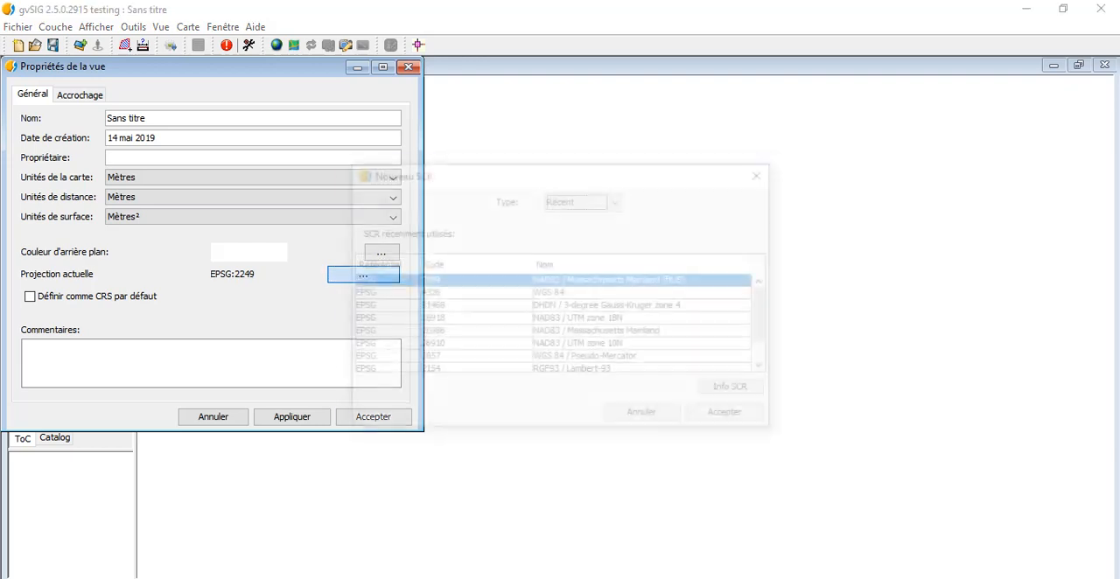
click(618, 201)
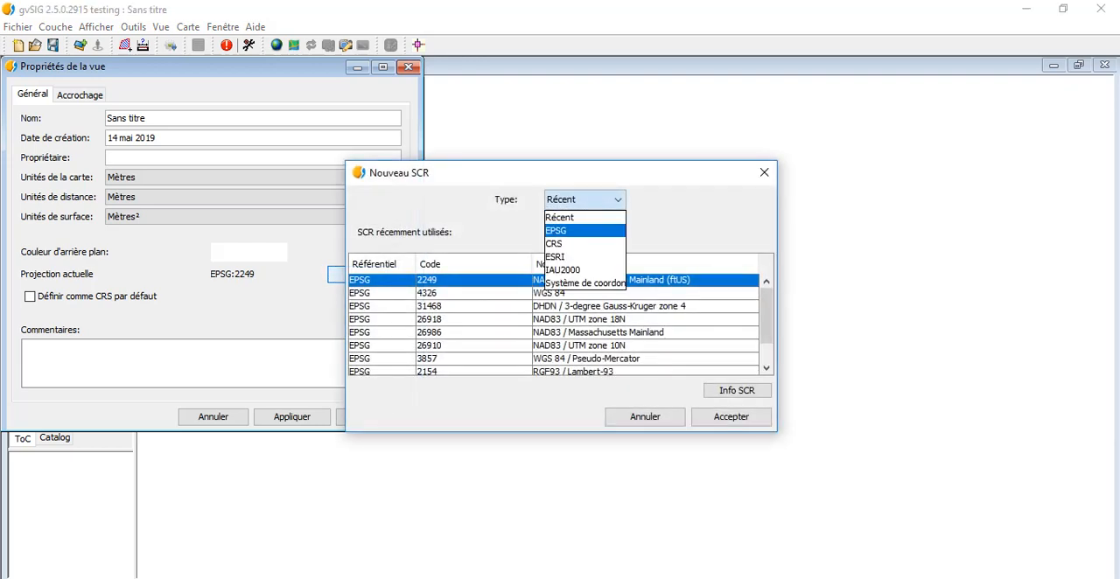
click(585, 217)
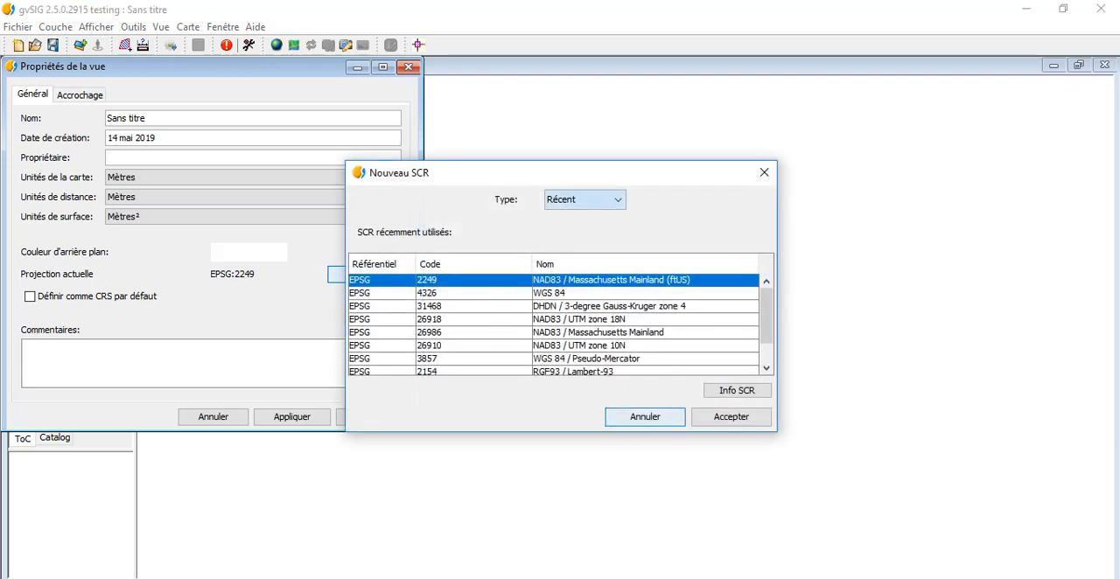
click(731, 417)
click(293, 418)
click(373, 417)
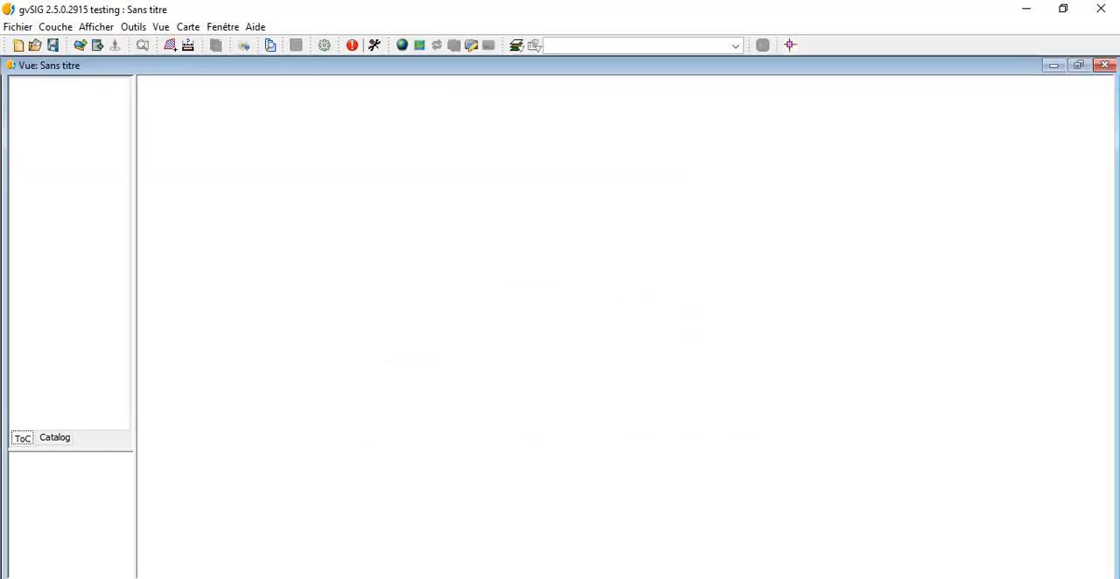
Step: Add the file CAMB3D_D3_CAD.DXF from the GvSIG folder in Documents as a layer of the view
click(97, 45)
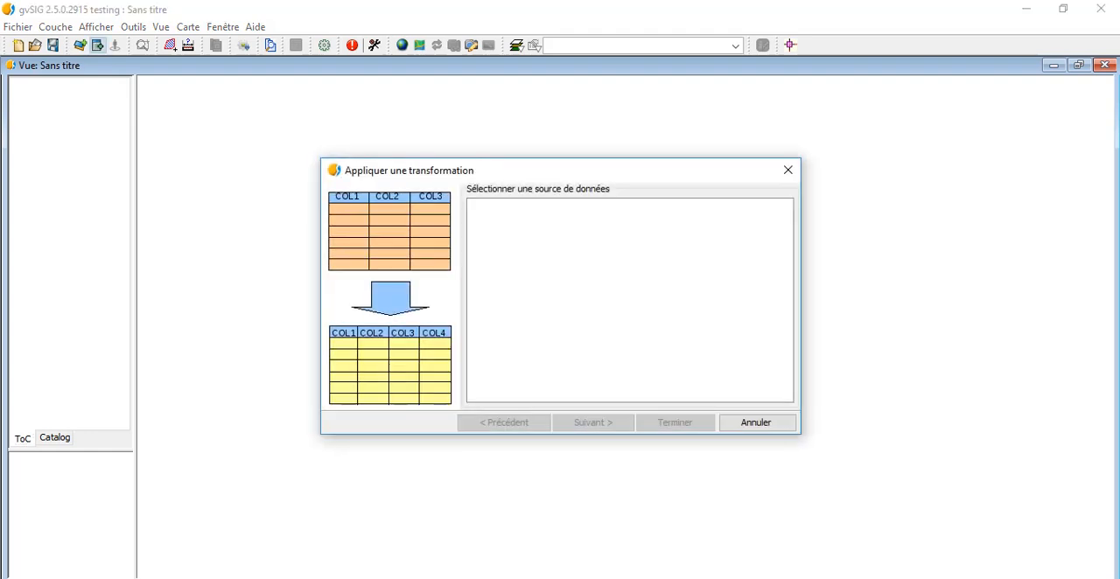
click(787, 170)
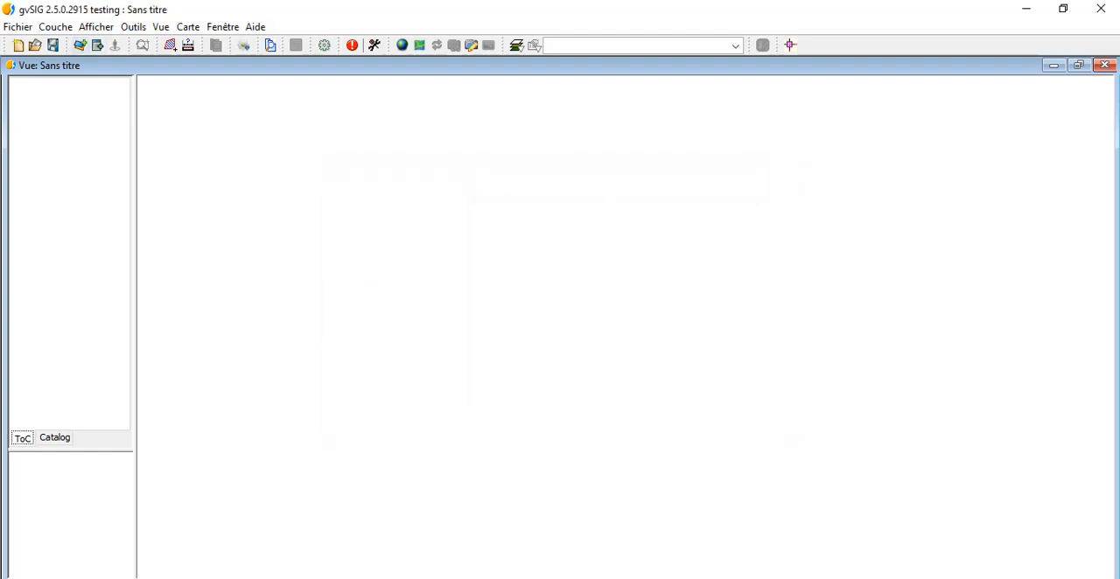
click(81, 45)
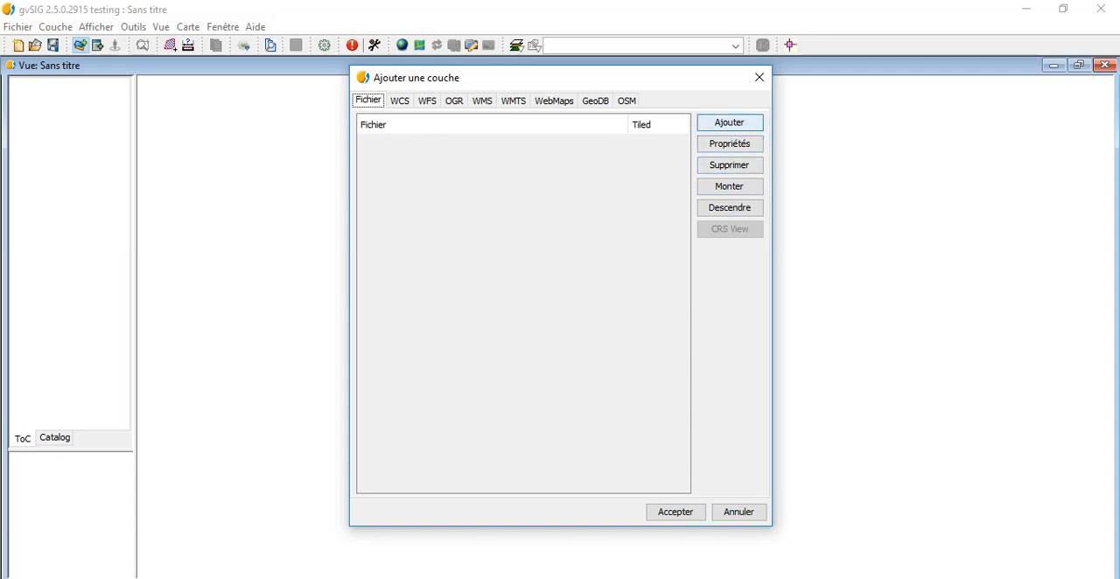
click(729, 123)
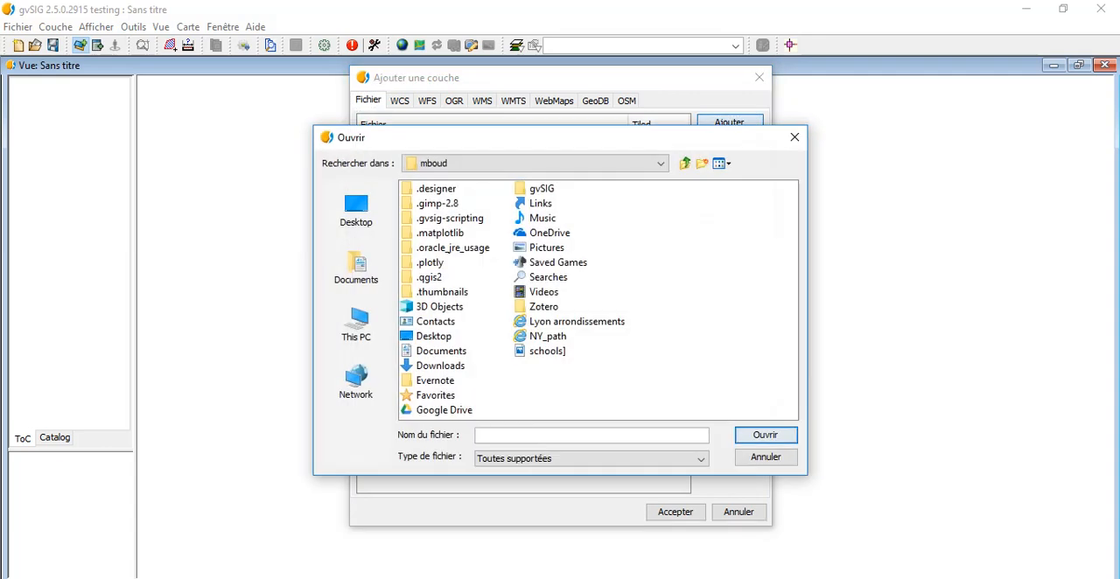
click(356, 267)
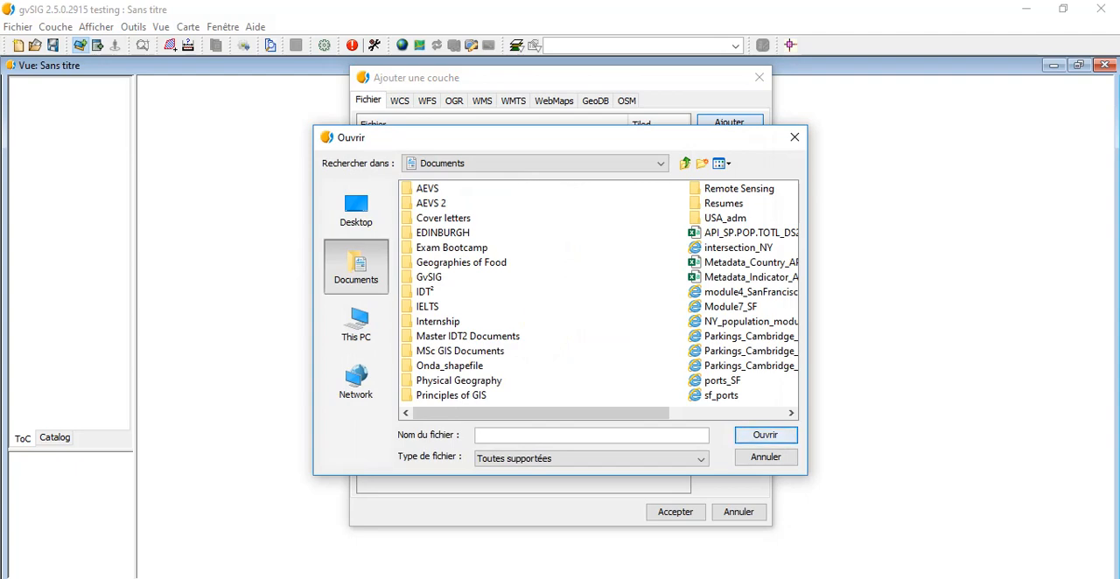
click(429, 277)
double_click(429, 278)
double_click(431, 277)
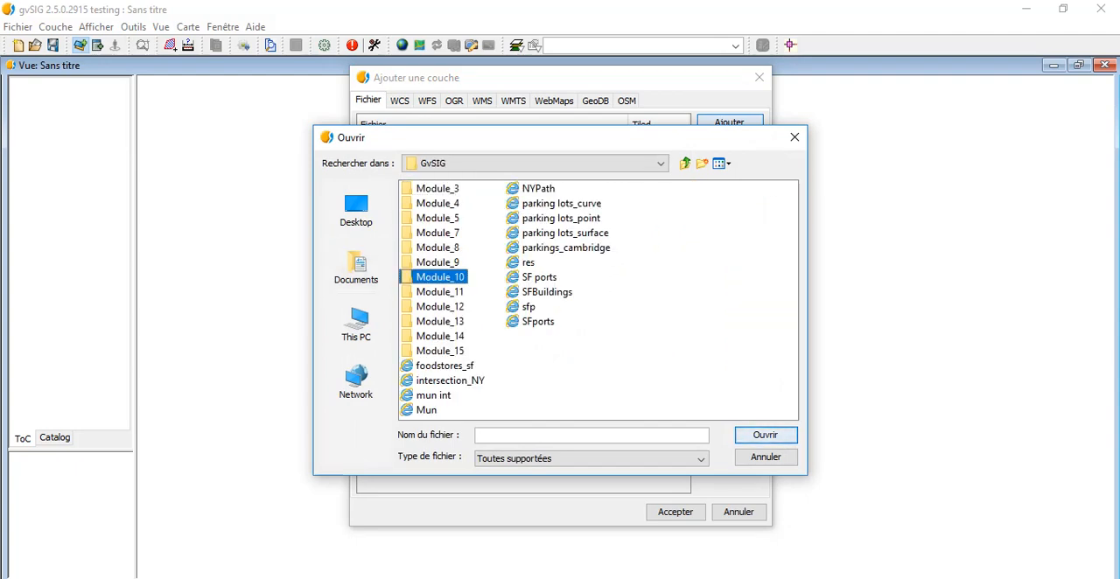
double_click(454, 189)
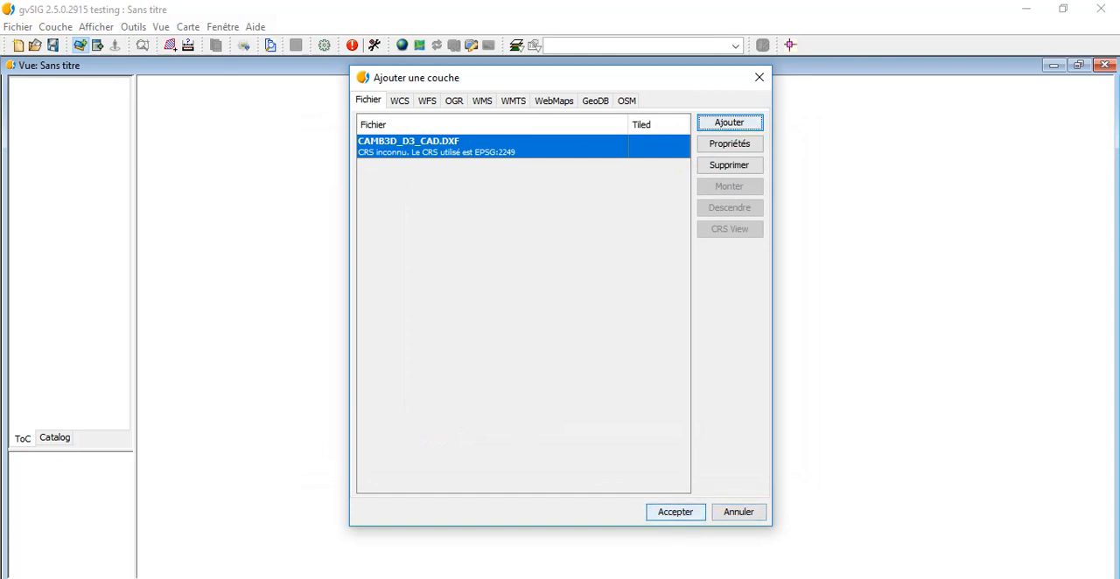
click(674, 512)
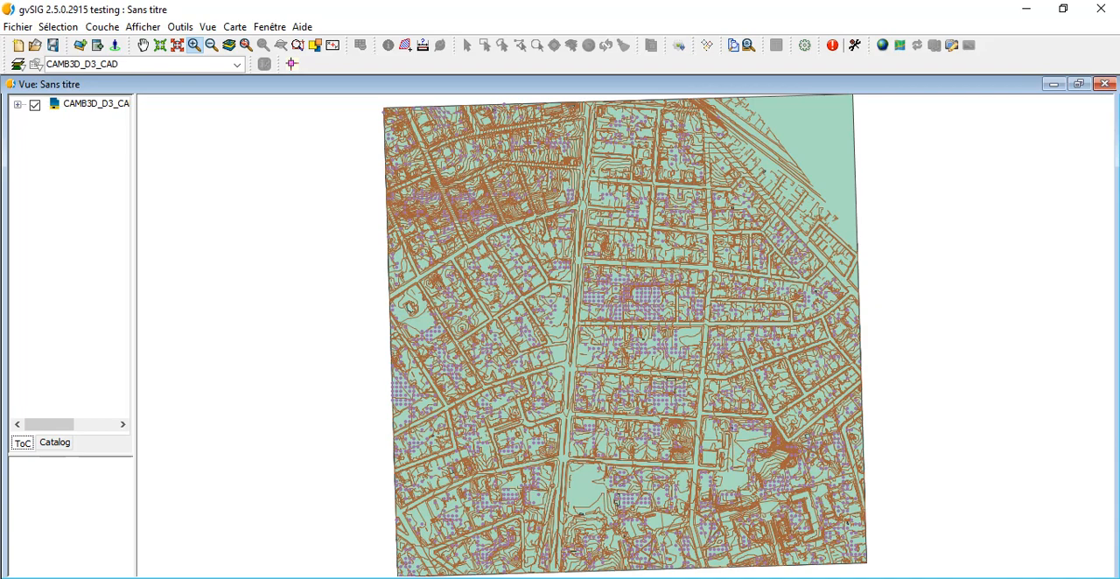
Step: Expand the CAMB3D_D3_CAD layer's legend and open its attribute table, looking through to the last records
click(18, 105)
click(95, 104)
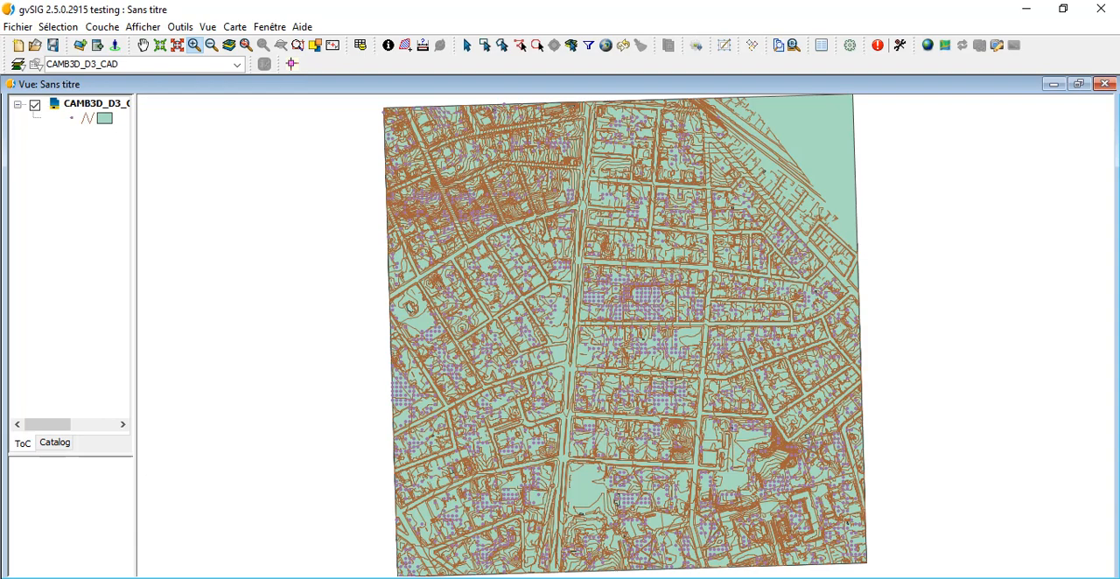
click(73, 202)
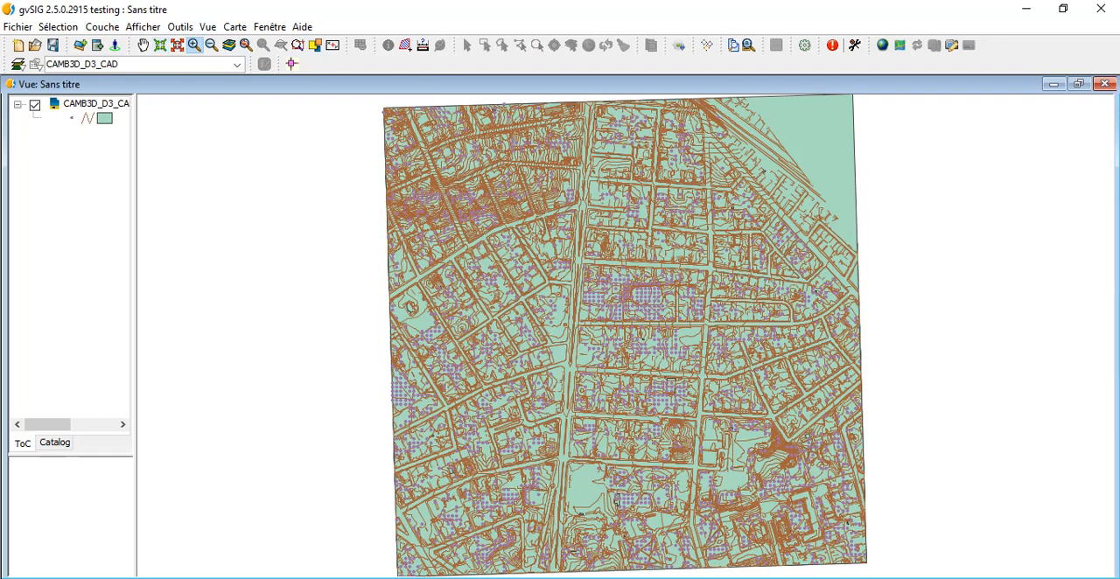
click(94, 104)
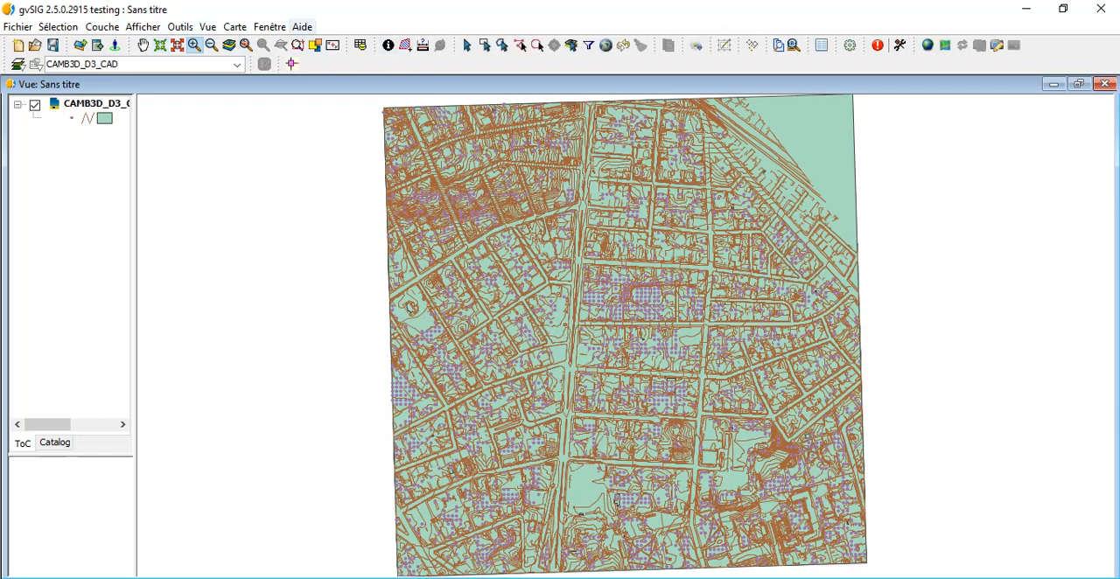
right_click(105, 104)
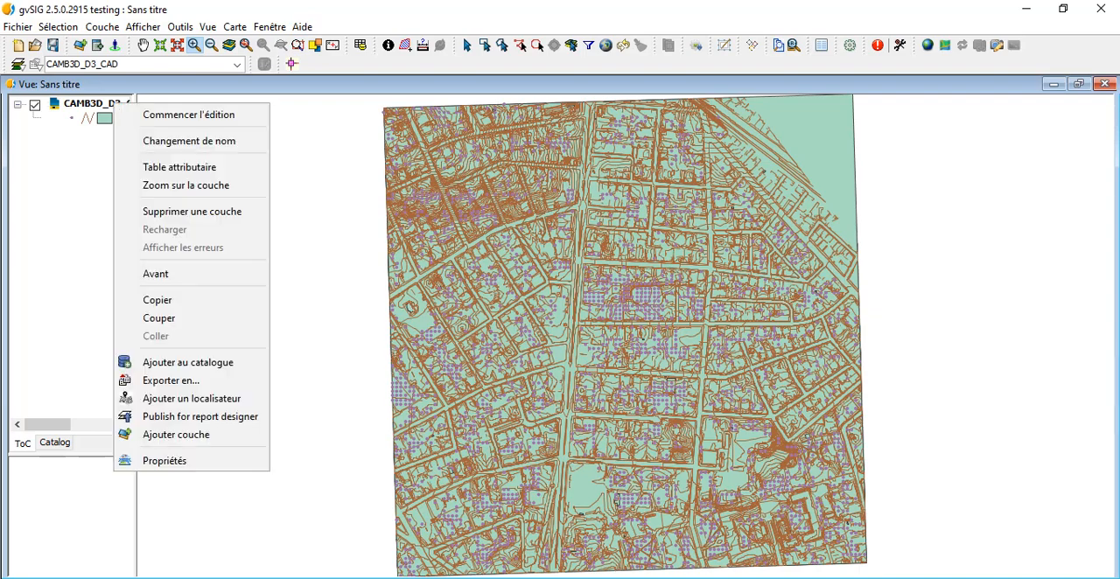
click(175, 165)
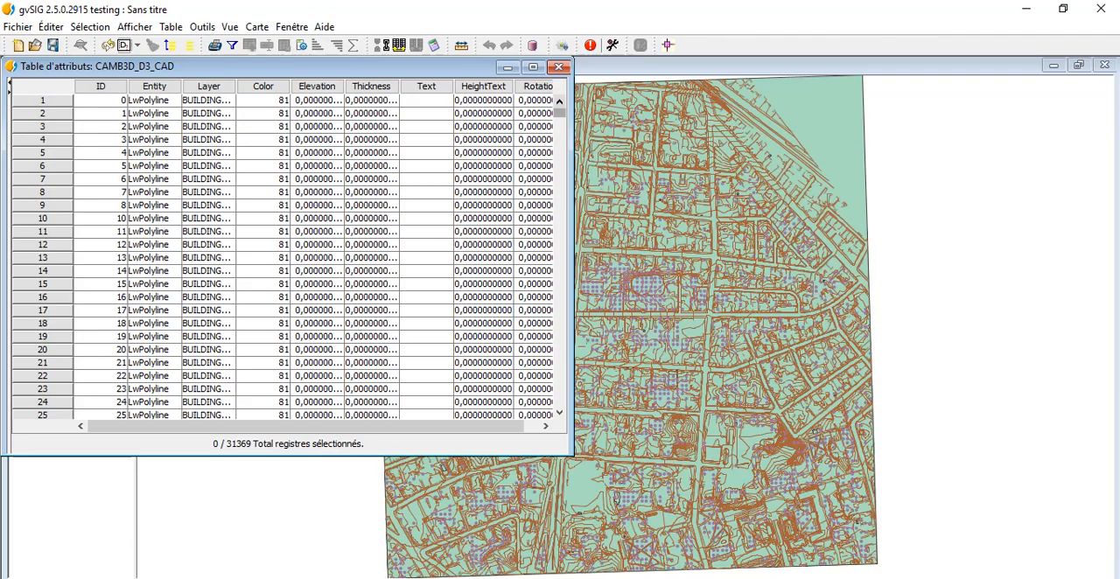
drag(560, 112, 559, 401)
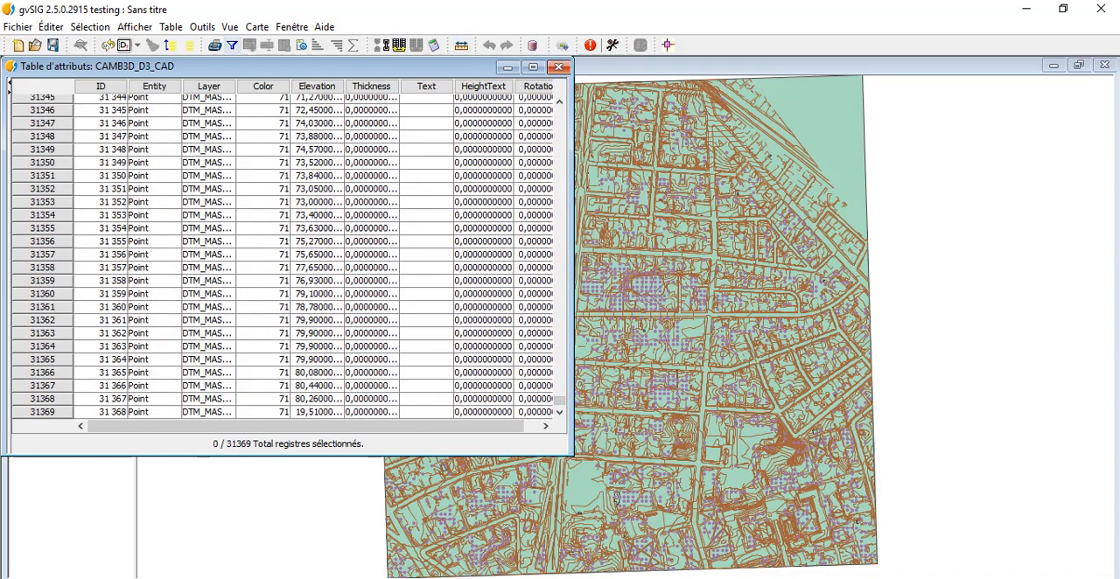
Step: Add the records matching the expression Layer = 'BASEMAP_PARKINGLOTS_CLIP' to the selection, and close the filter and attribute table
click(232, 45)
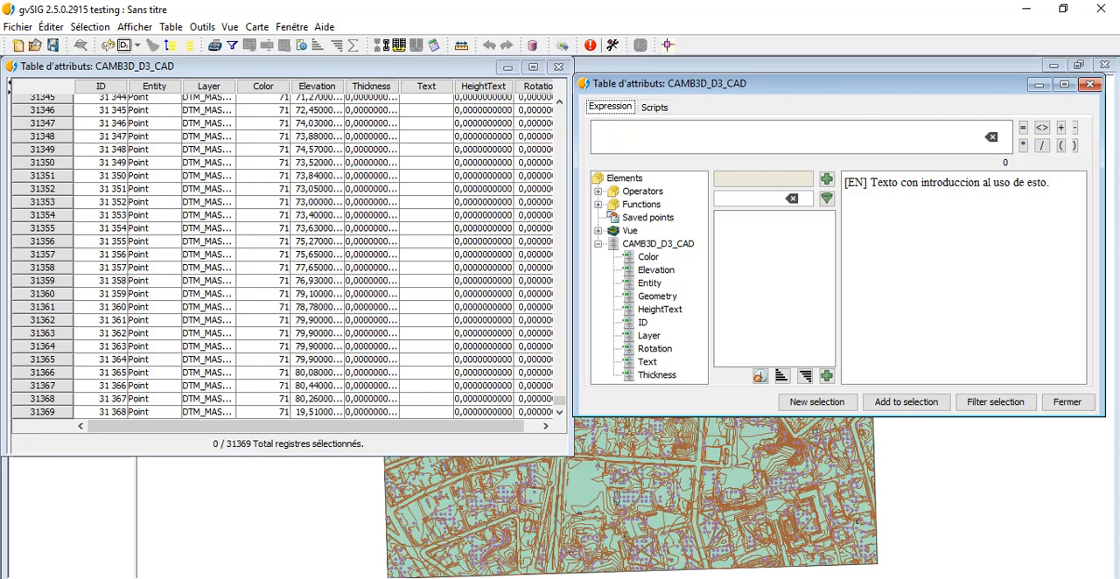
double_click(649, 336)
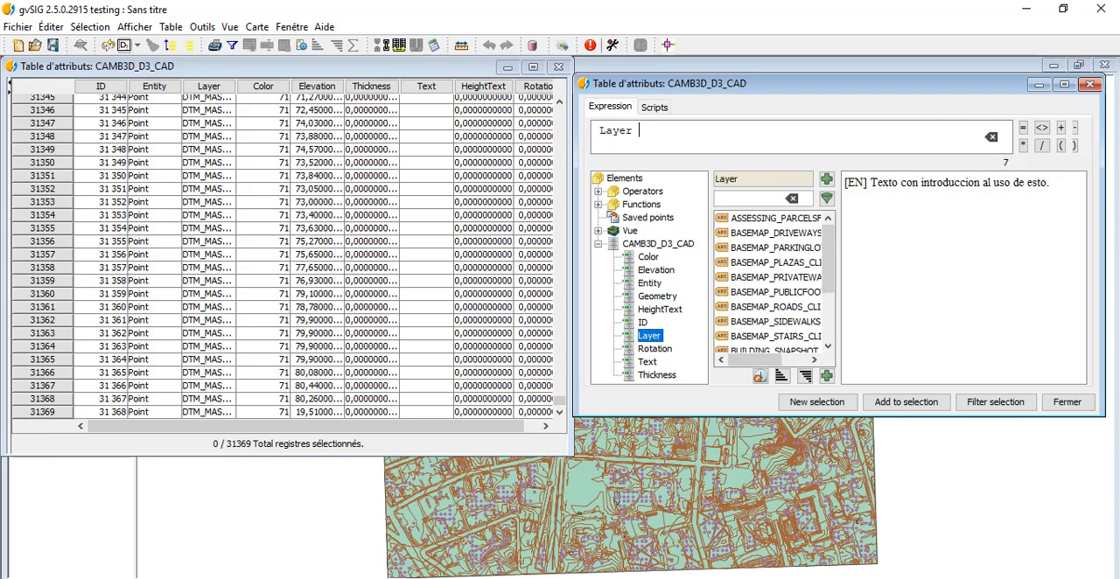
text(=)
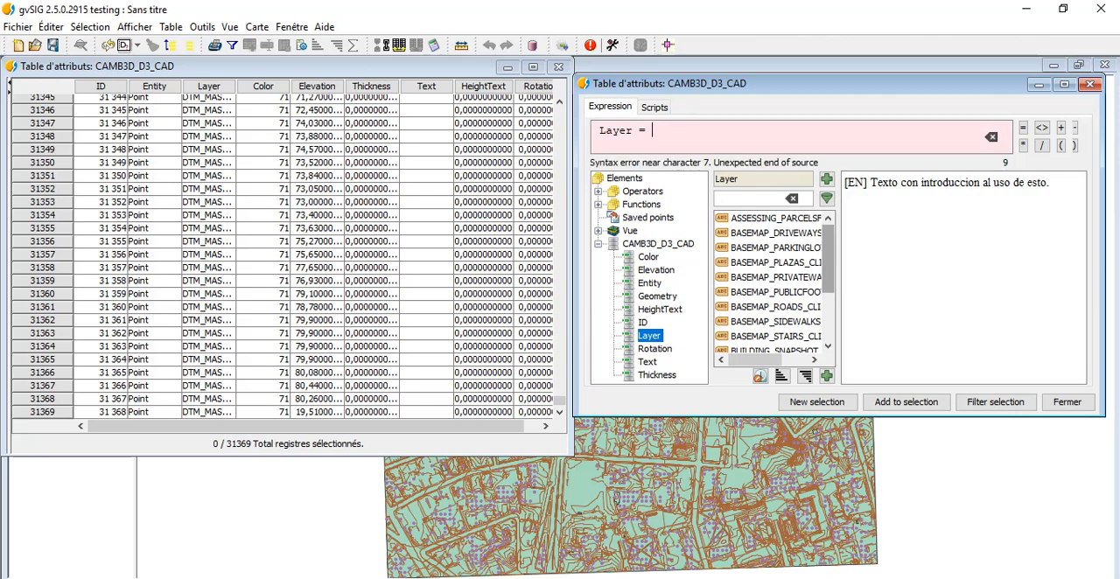
drag(828, 258, 828, 279)
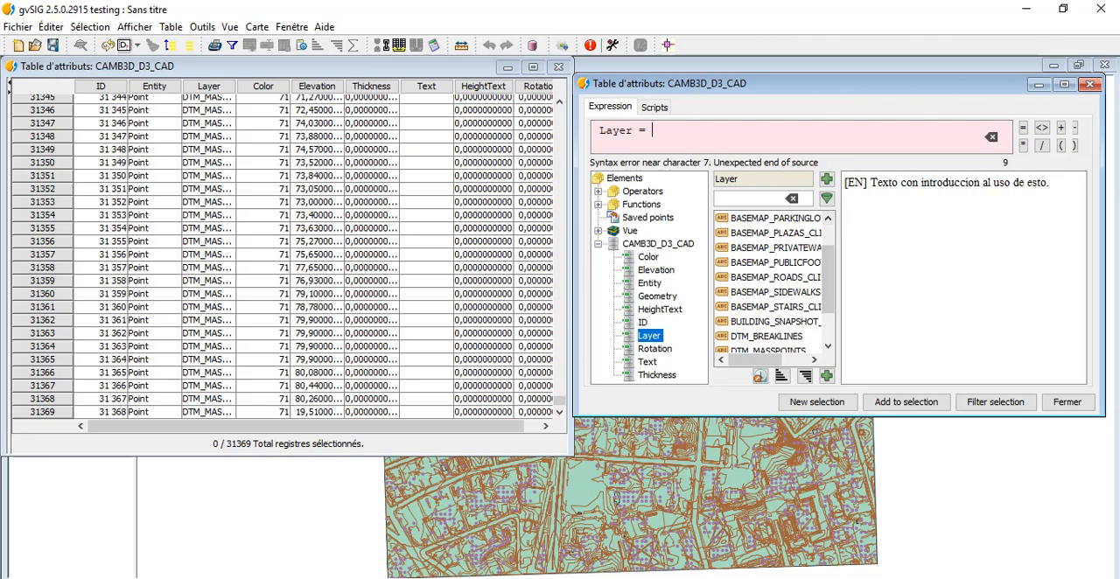
double_click(774, 219)
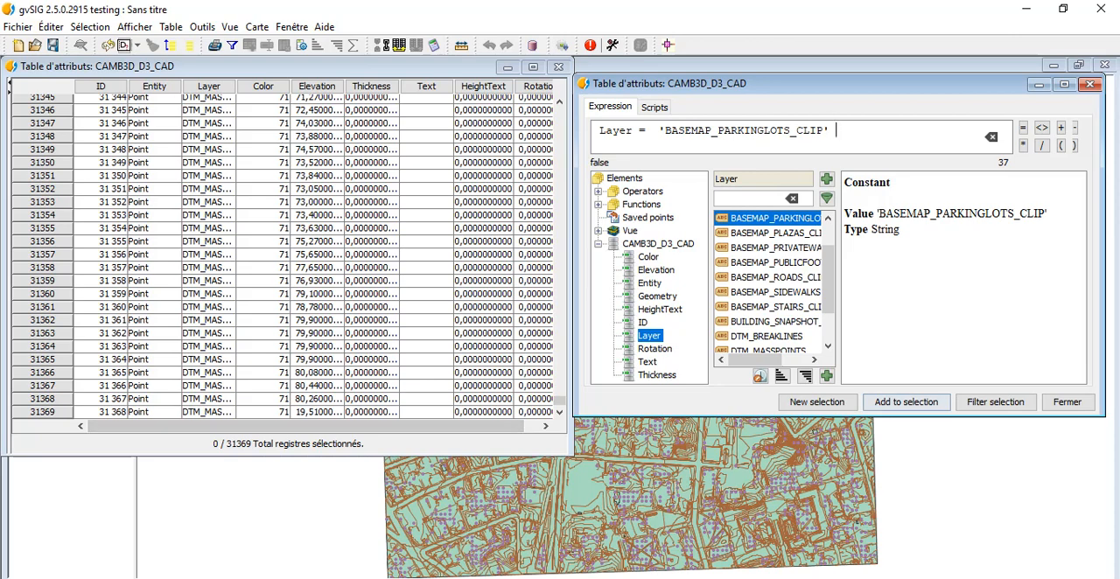
click(906, 401)
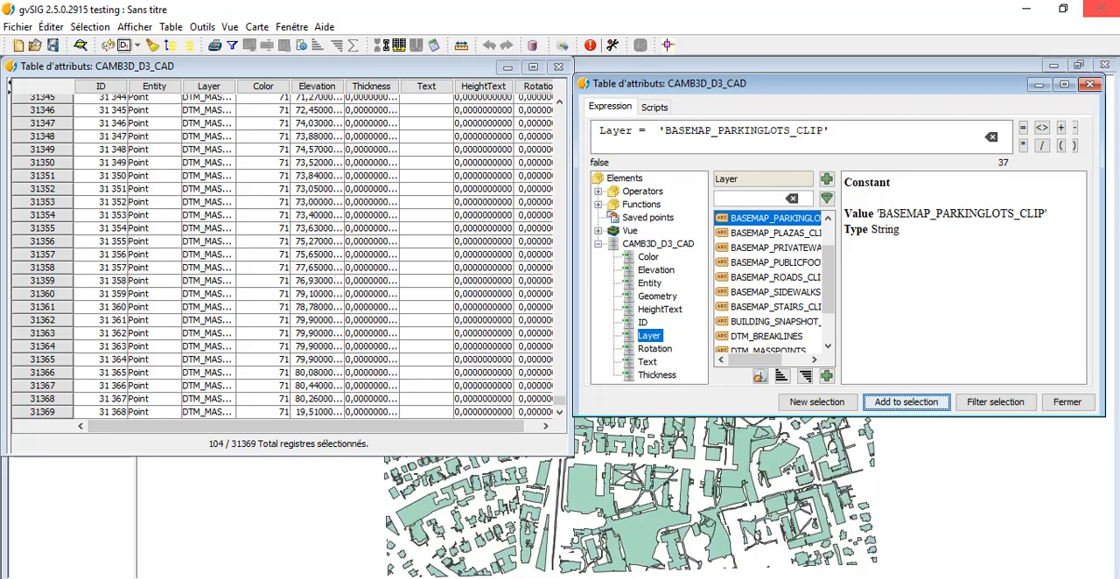
click(1068, 402)
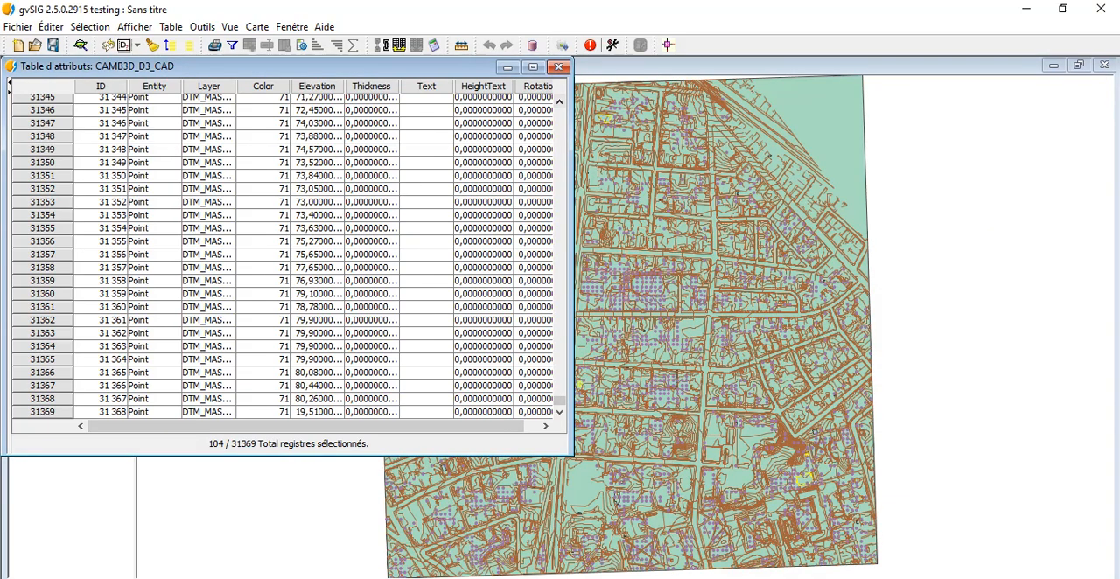
click(558, 67)
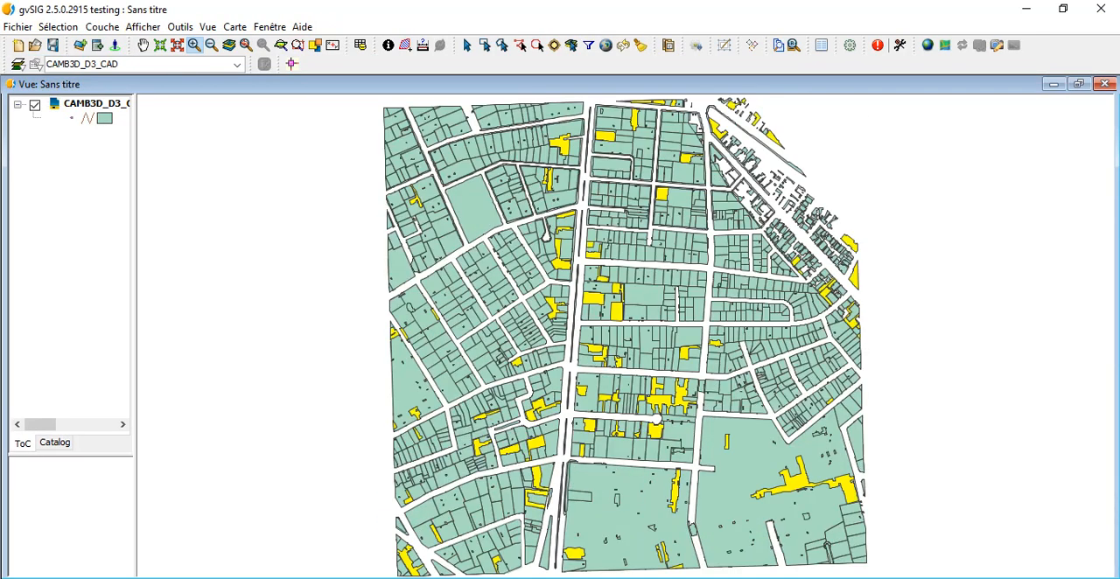
Step: Show the selected parking lot records first in the CAMB3D_D3_CAD attribute table and examine them
right_click(88, 104)
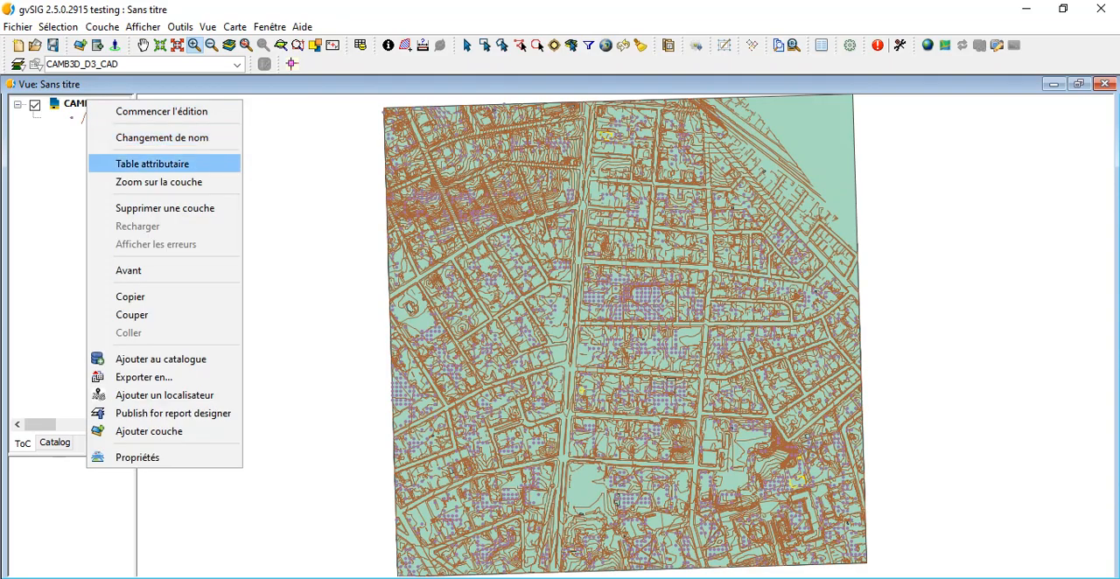
click(152, 163)
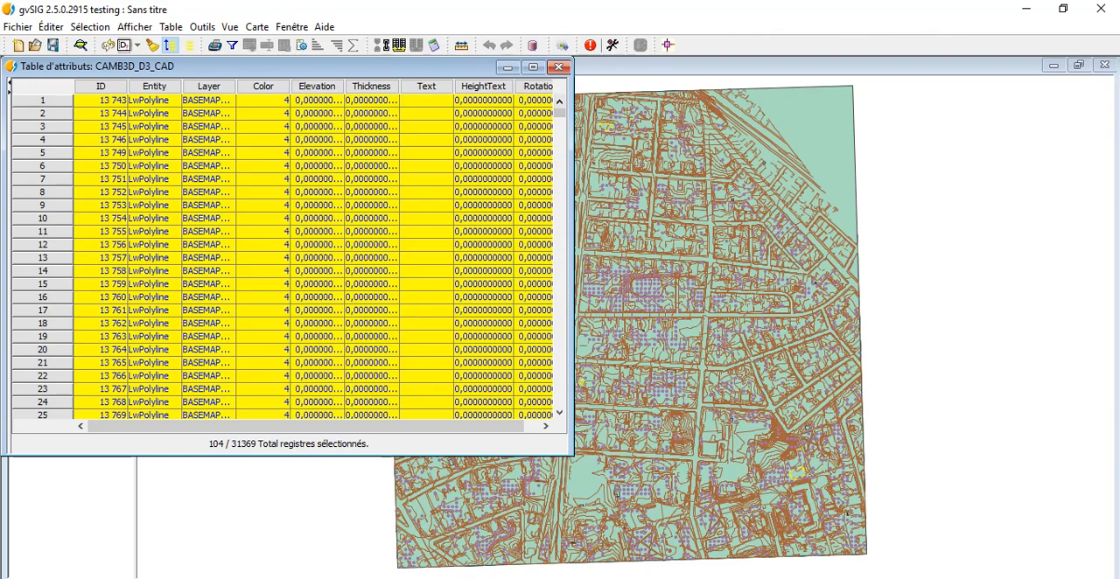
scroll(290, 258, down, 6)
scroll(291, 258, down, 8)
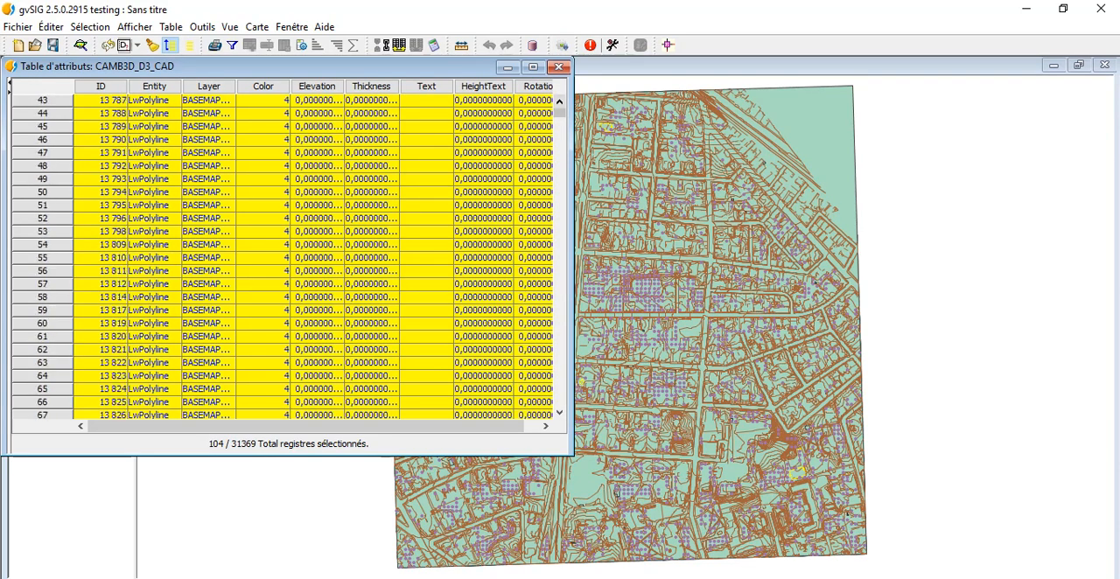
click(558, 66)
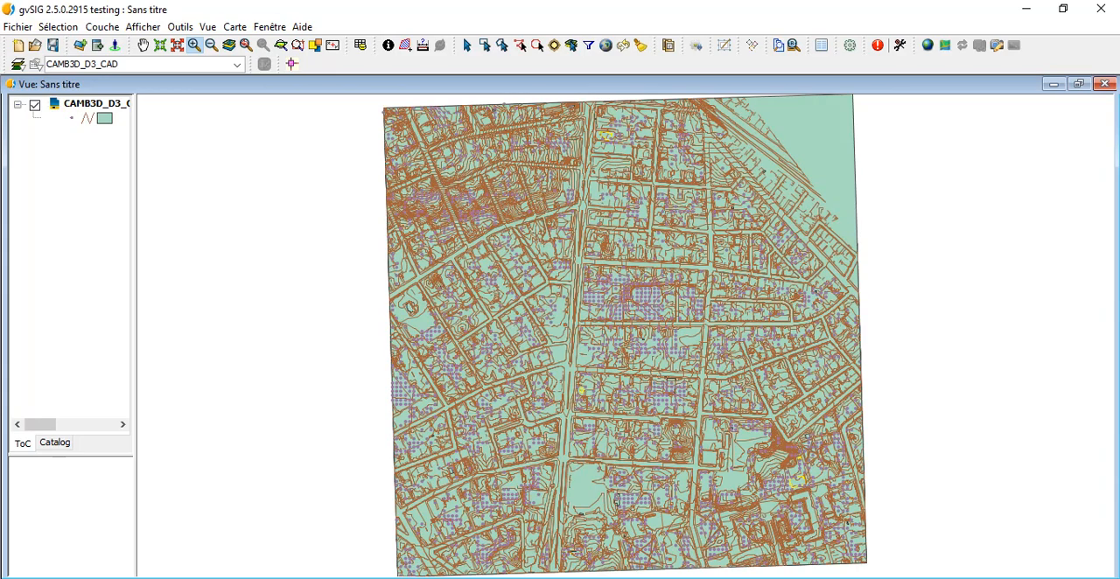
Step: Make the polygon fill of the CAMB3D_D3_CAD layer symbol semi-transparent by lowering its fill opacity
double_click(103, 118)
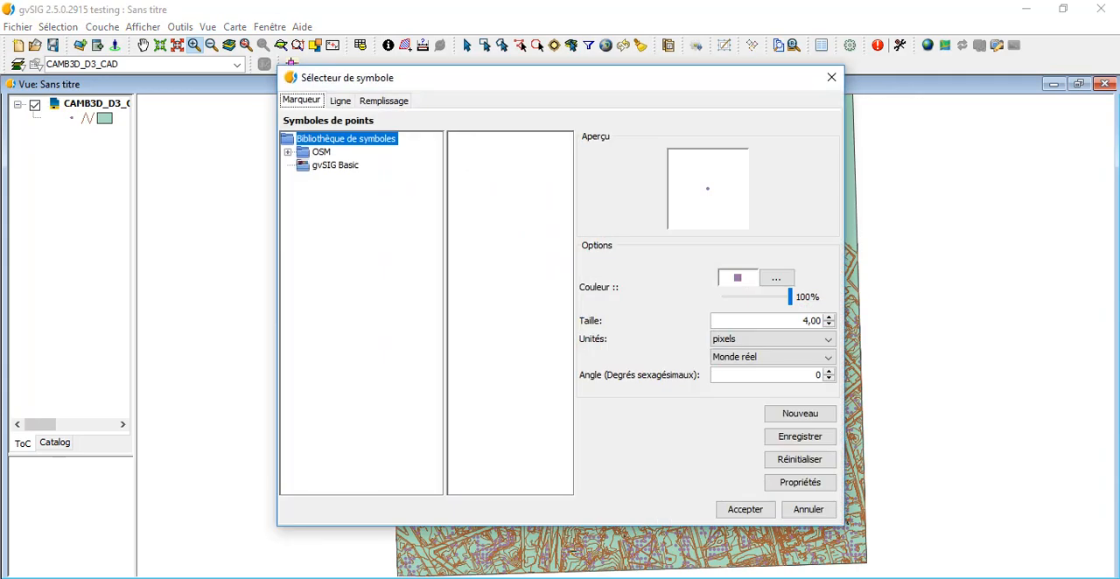
click(383, 101)
click(780, 261)
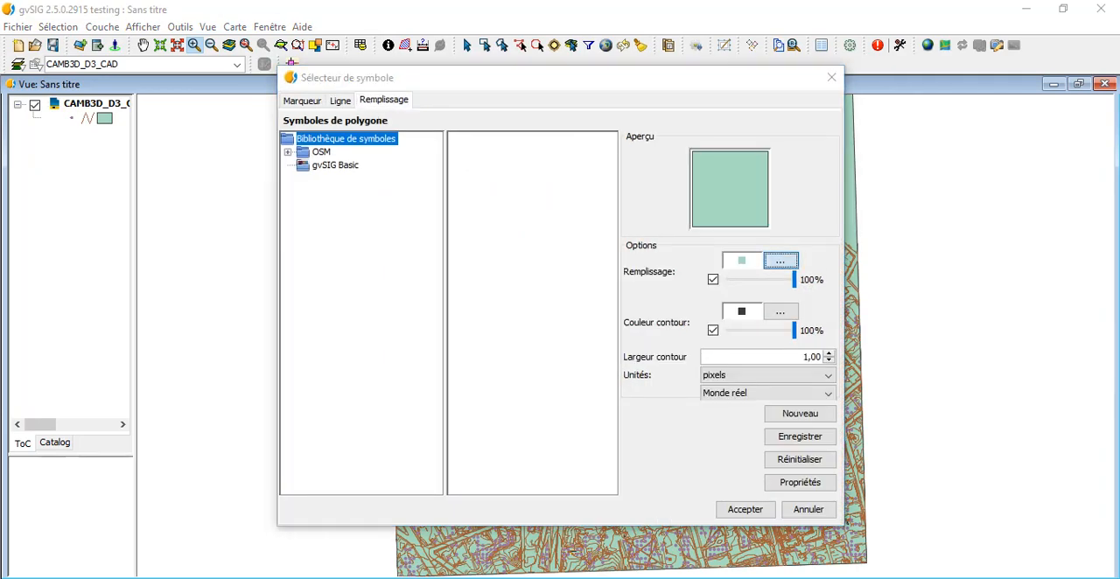
click(492, 442)
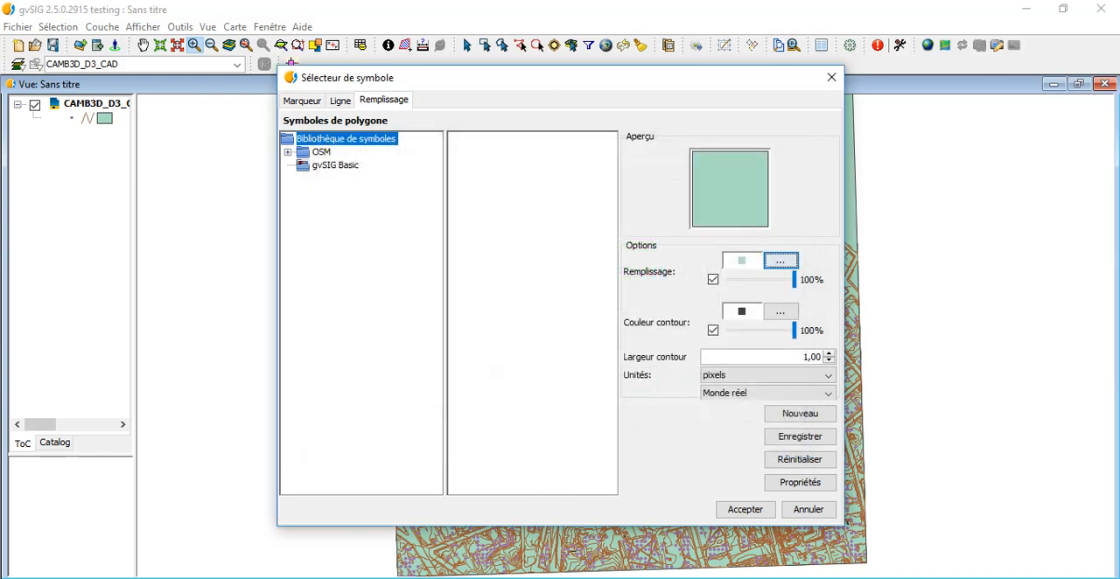
drag(794, 279, 760, 279)
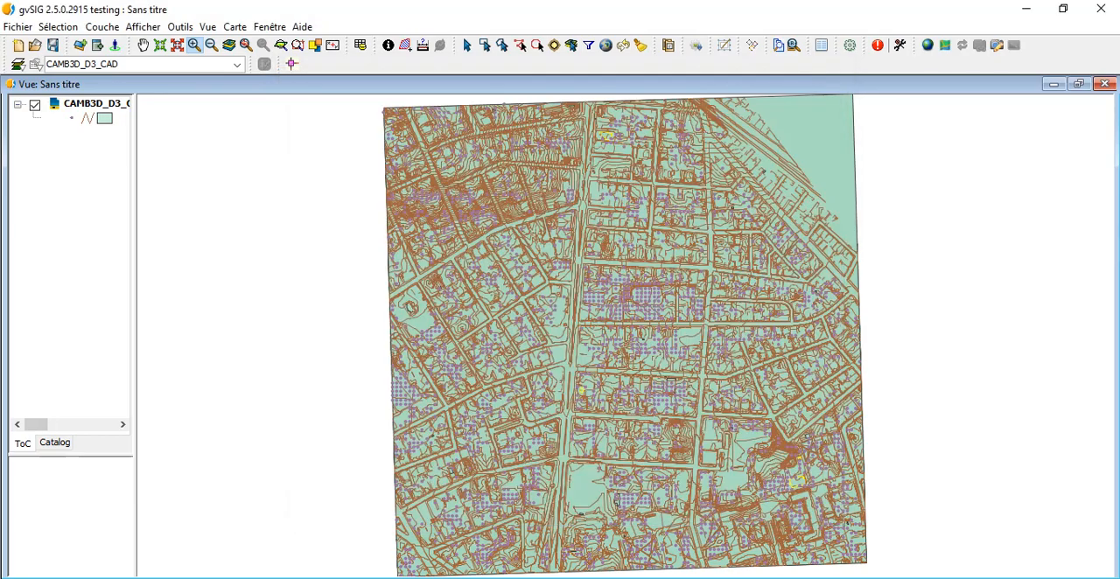
click(745, 509)
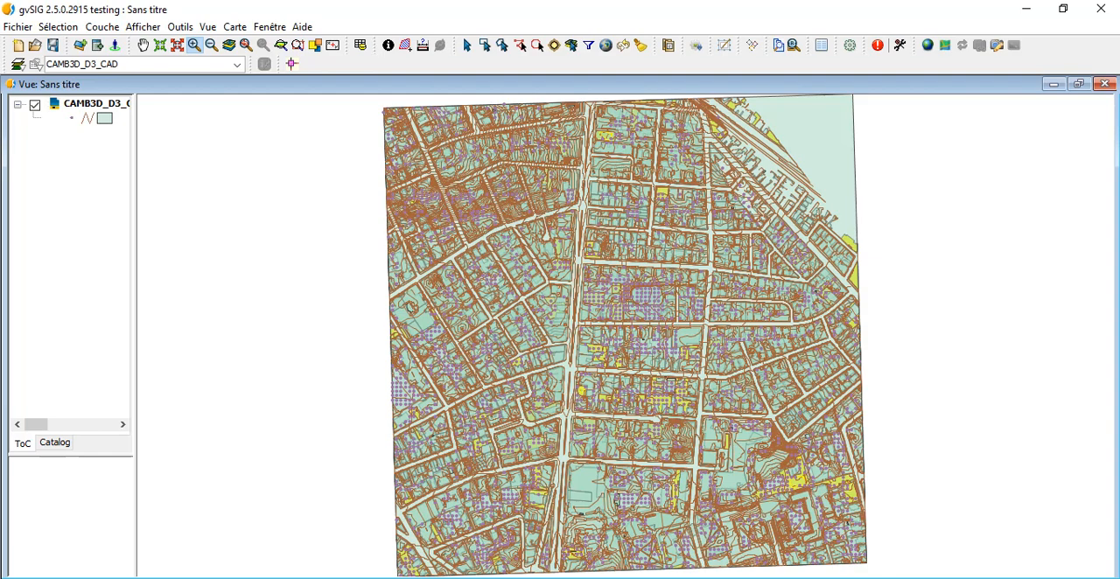
Step: Start exporting the CAMB3D_D3_CAD layer to the Shape file format with simplified export enabled
right_click(92, 104)
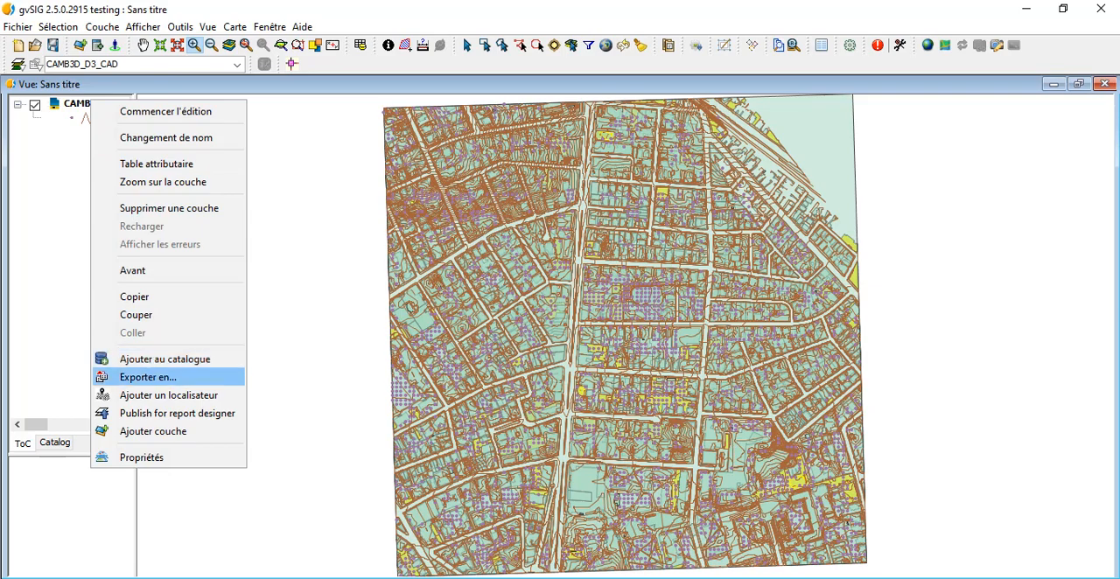
click(148, 377)
click(61, 143)
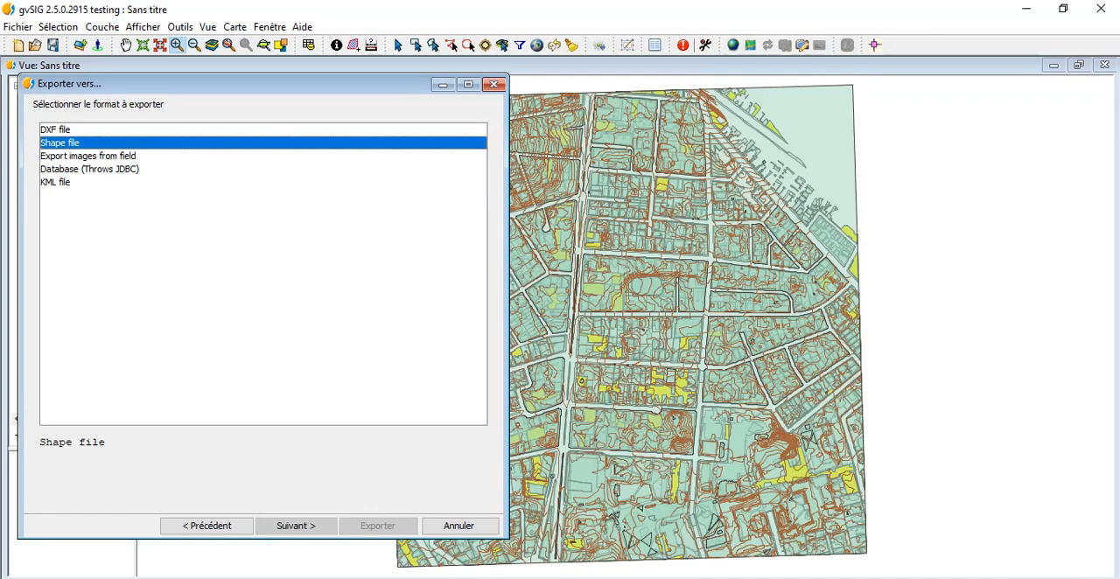
click(296, 526)
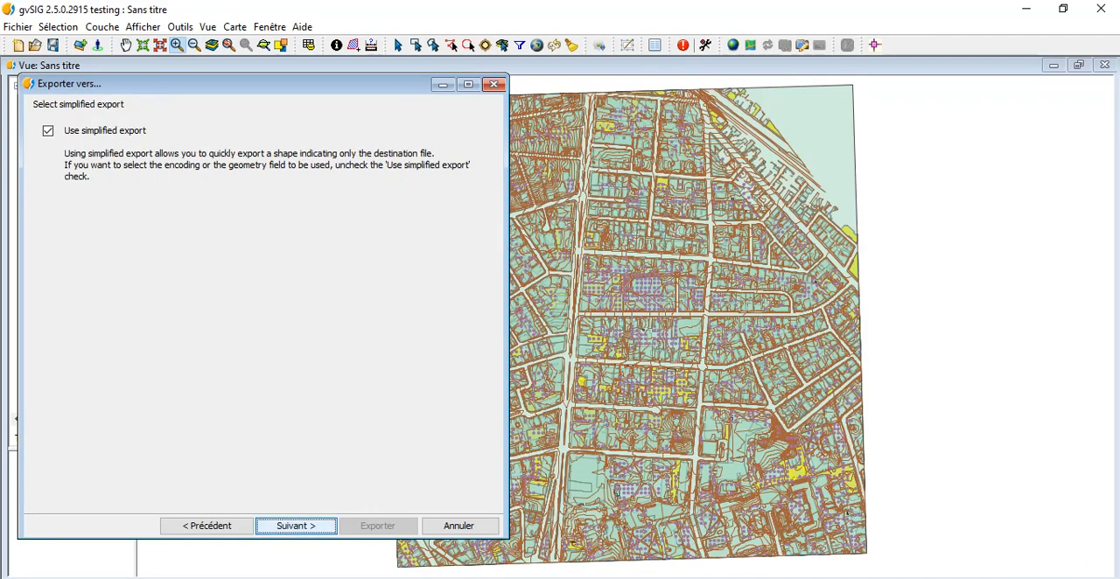
click(295, 526)
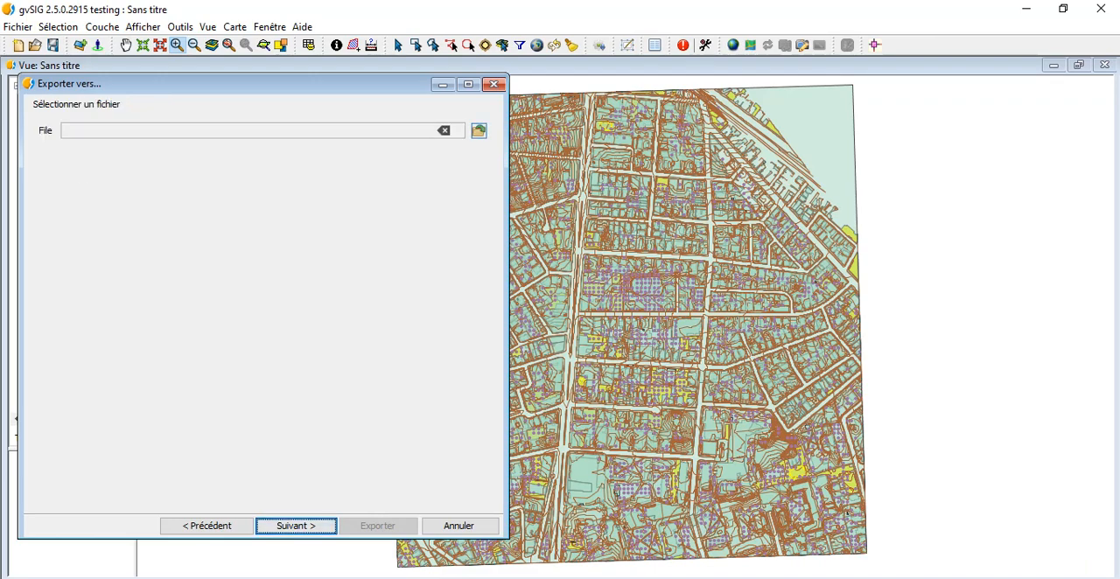
Step: Set the export's destination file to cambridge_parking in the Documents folder
click(479, 130)
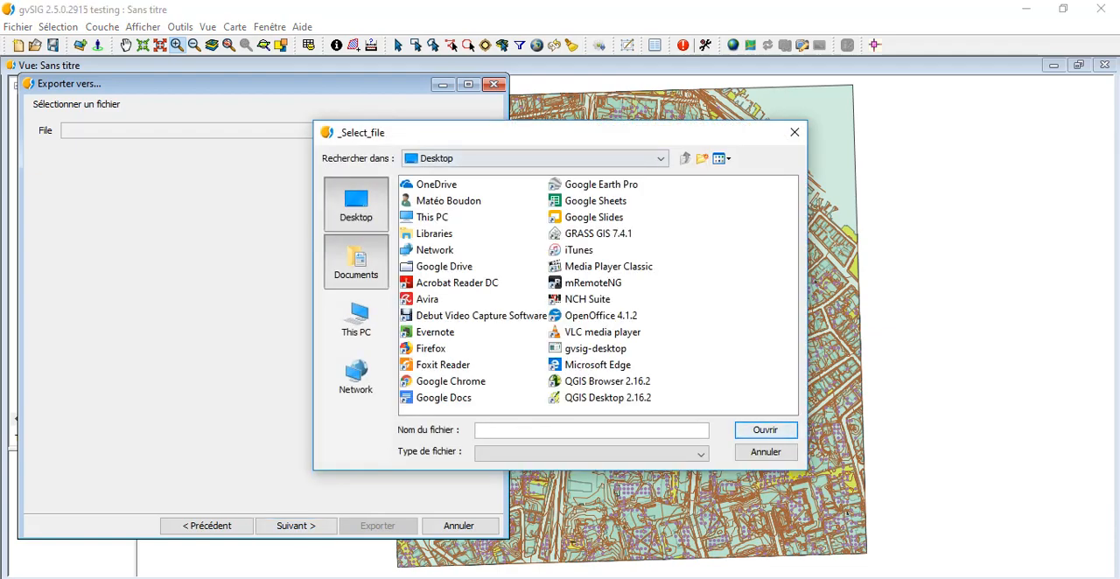
click(356, 261)
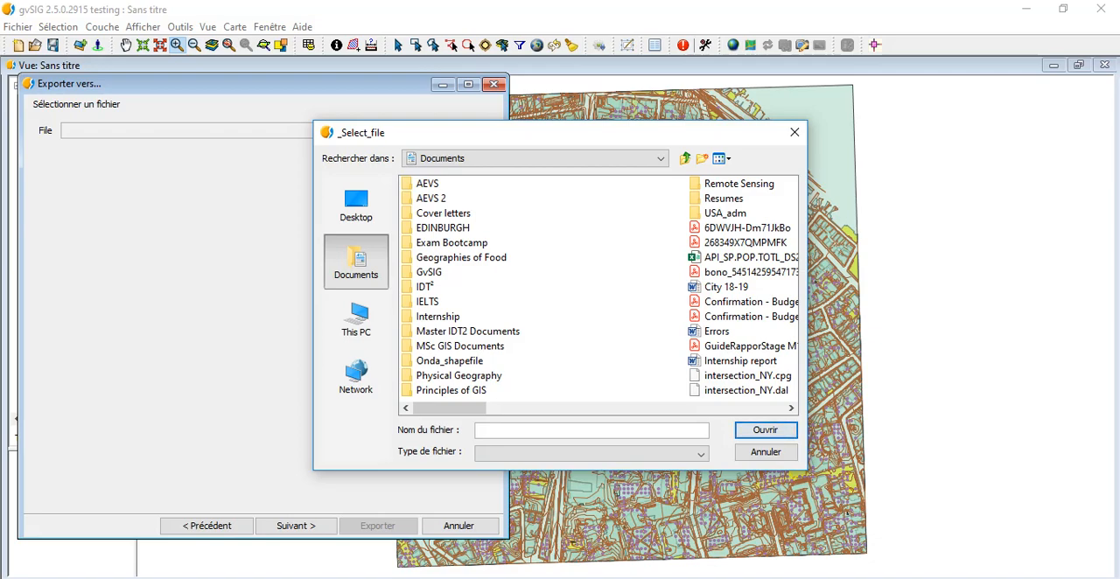
text(cambridge_parking)
key(Return)
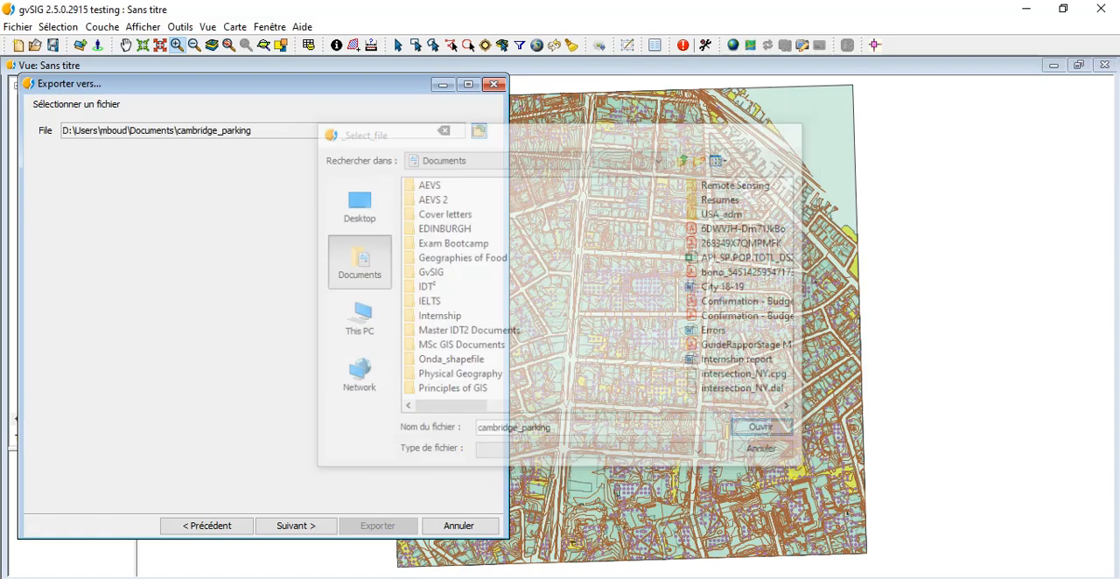
Step: Export only the selected records in the original projection, EPSG:2249, and add the exported layers to the view
click(296, 525)
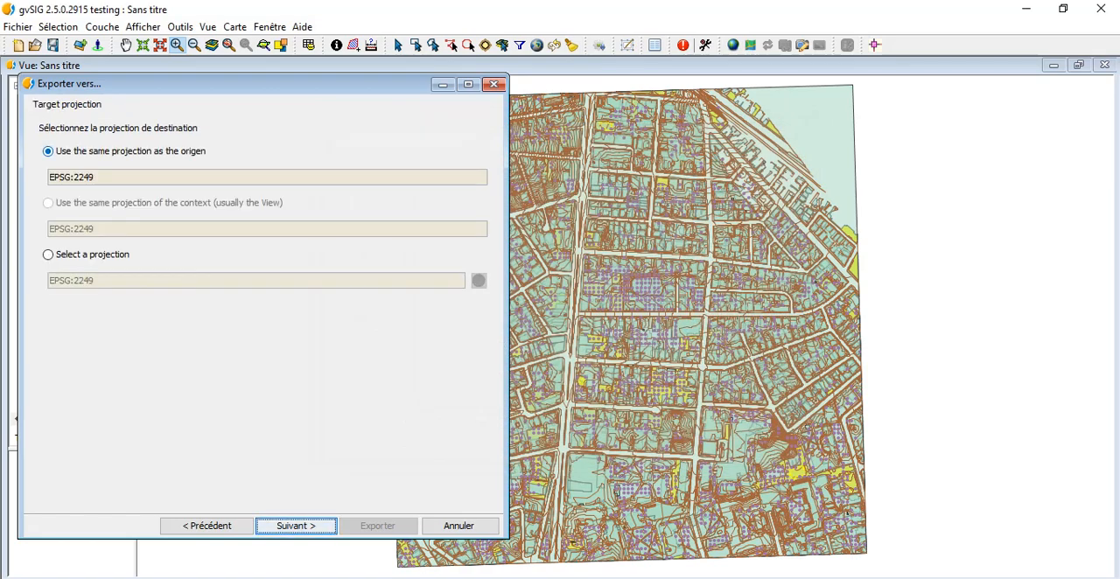
click(296, 526)
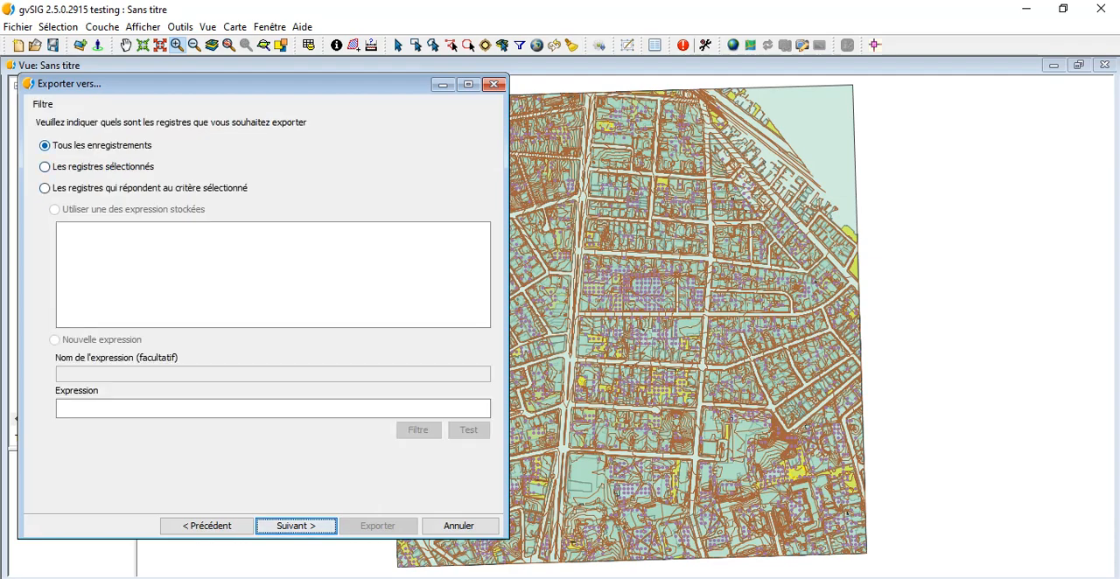
click(45, 167)
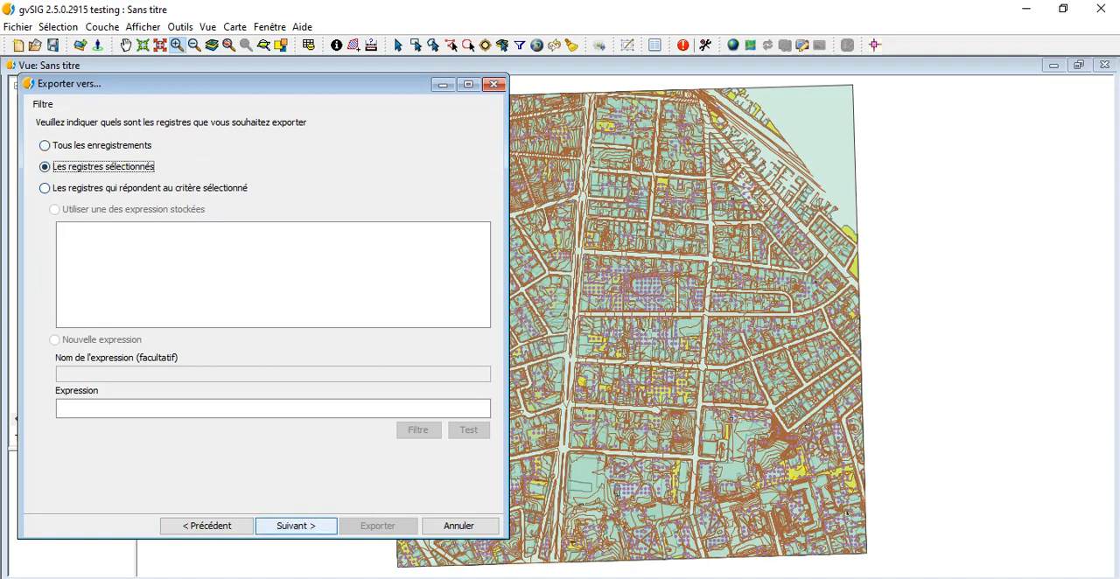
click(296, 525)
click(377, 526)
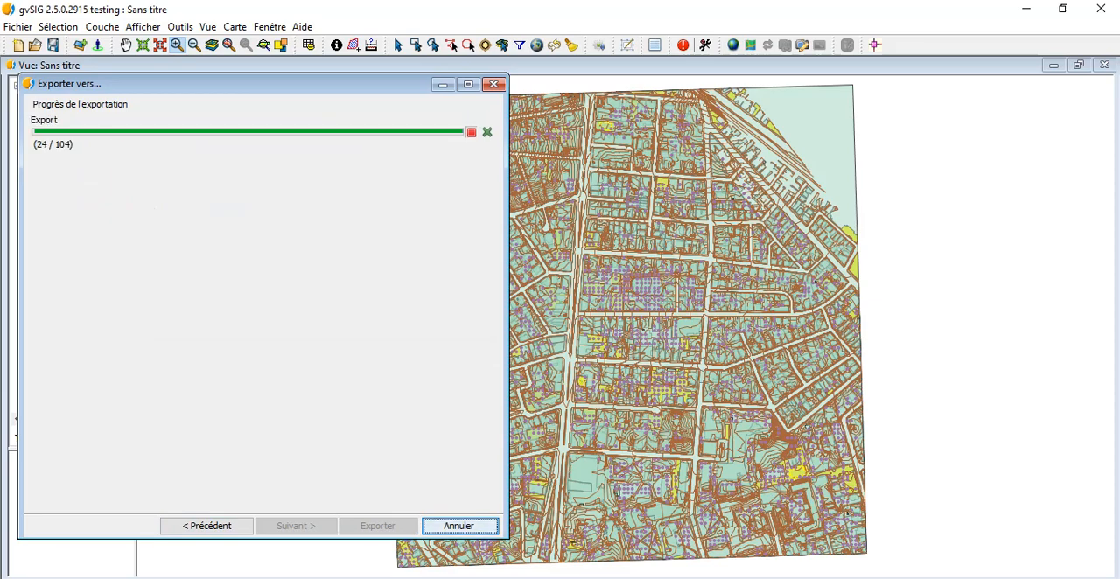
click(528, 330)
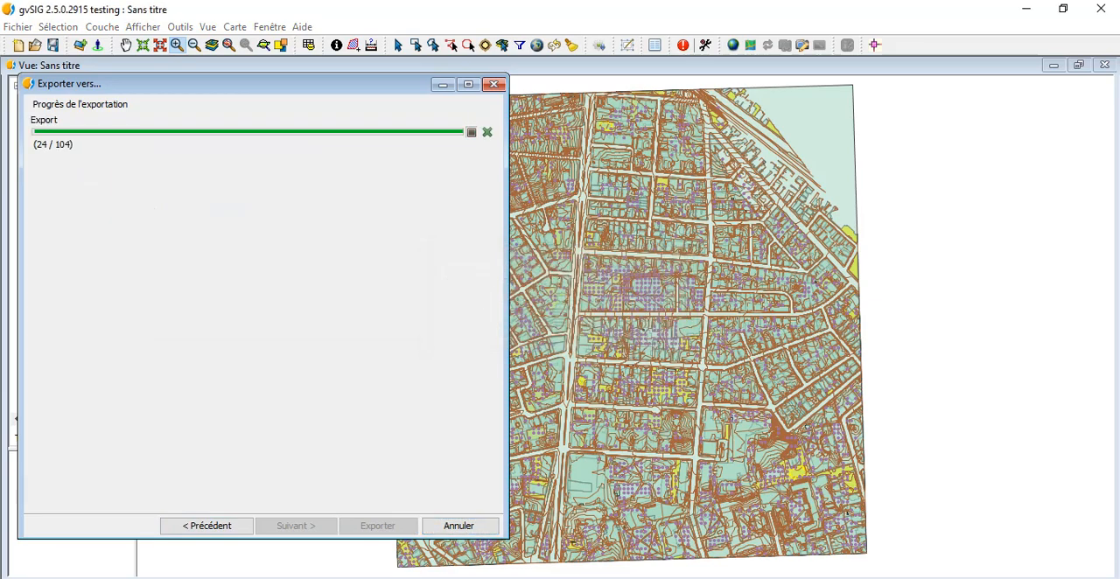
key(Return)
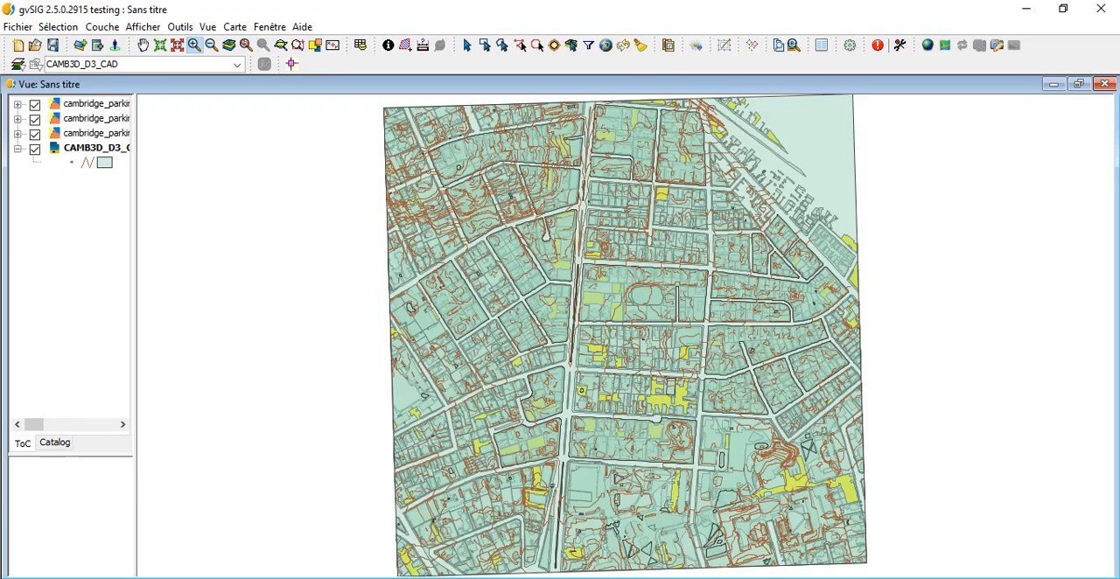
Step: Remove the cambridge_parking_curve and cambridge_parking_point layers from the view
right_click(72, 105)
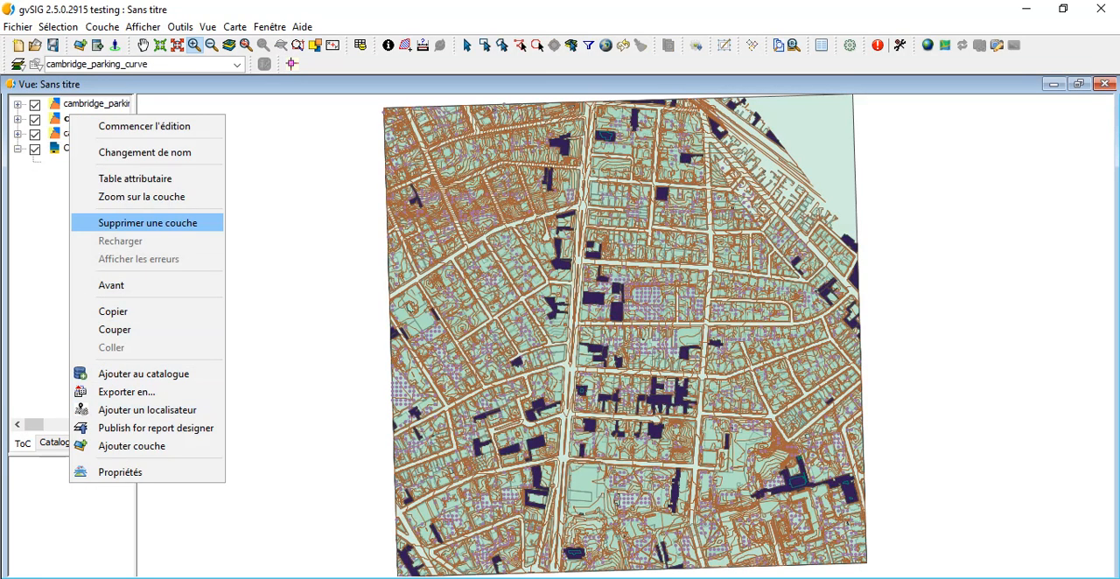
click(147, 223)
key(Return)
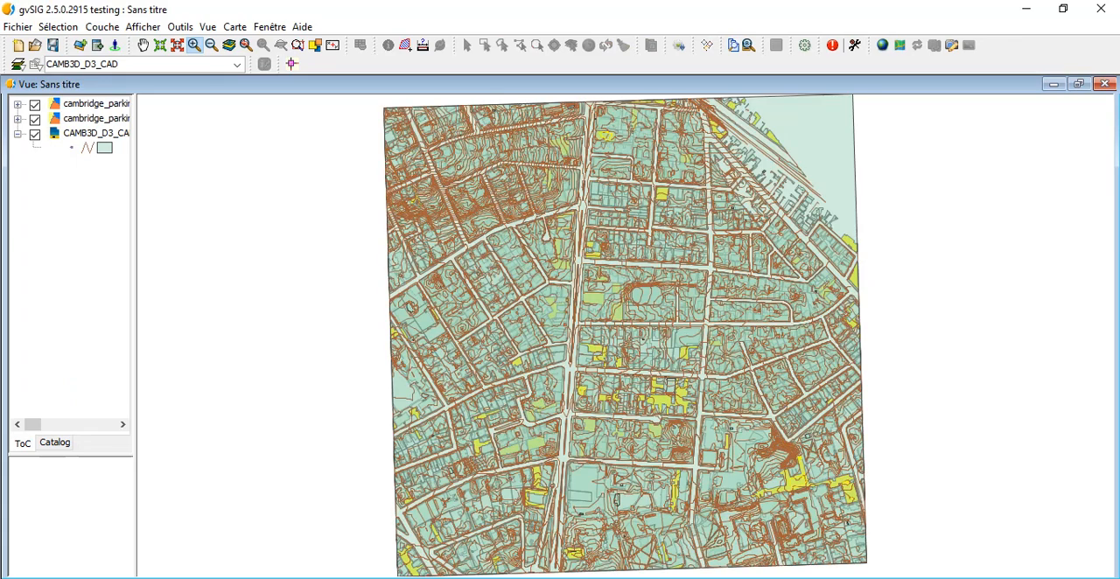
right_click(91, 104)
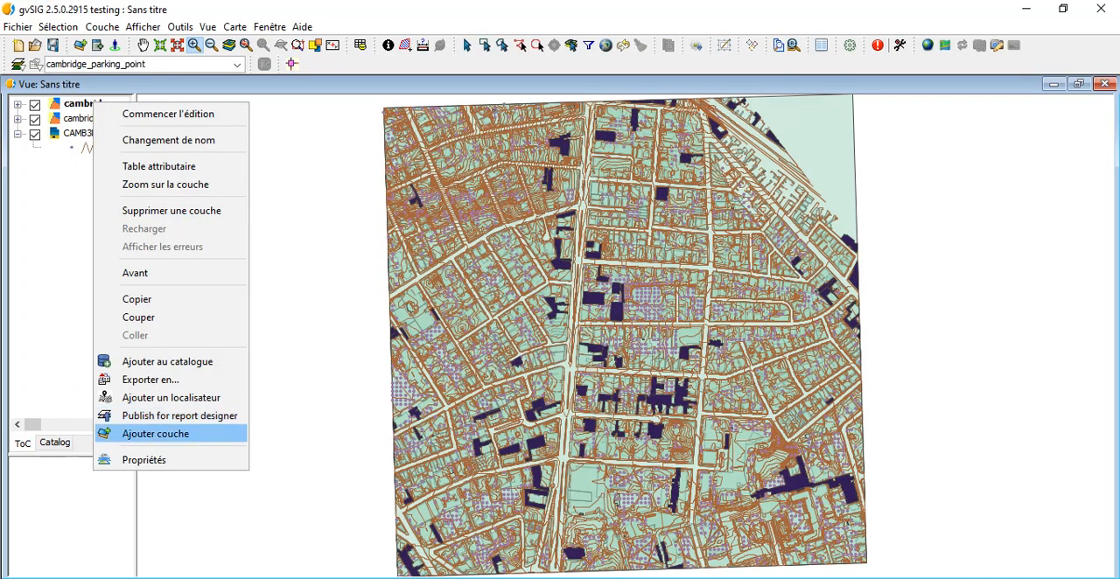
click(171, 210)
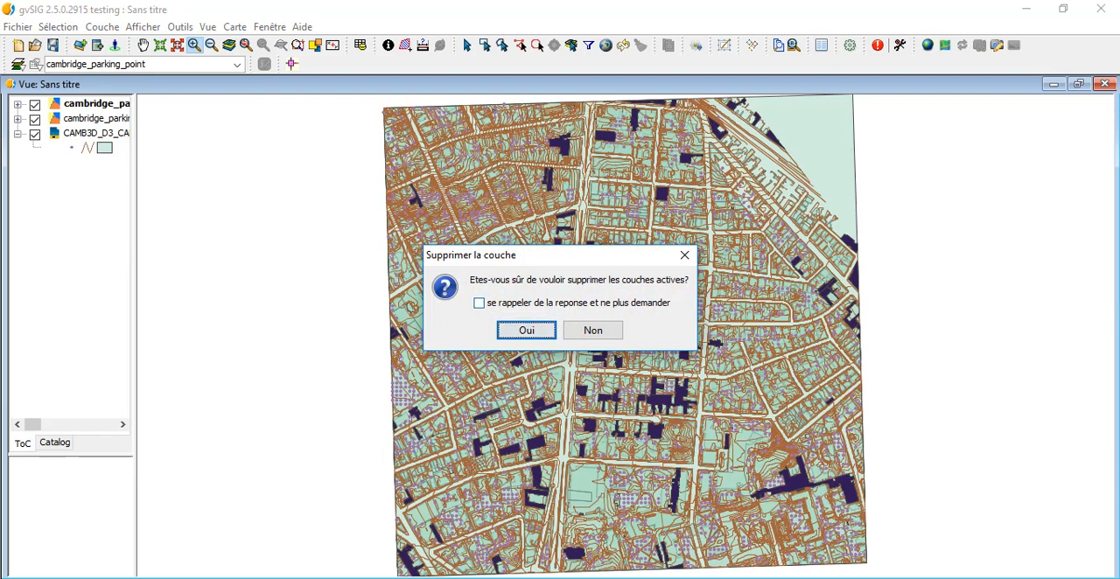
click(527, 330)
Step: Remove the CAMB3D_D3_CAD layer from the view, keeping only the exported parking surface layer
right_click(84, 119)
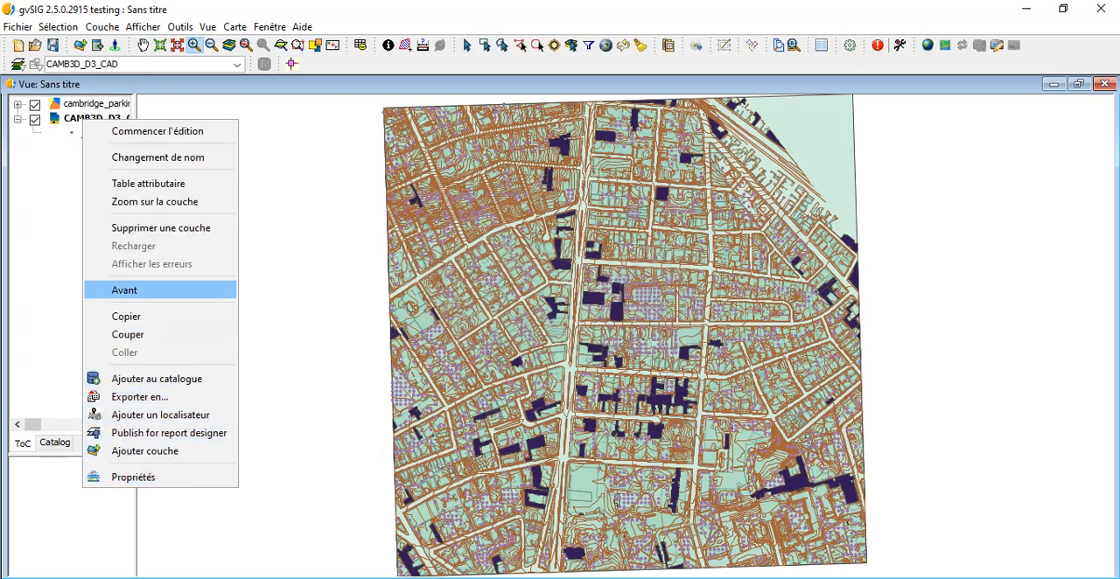
click(160, 228)
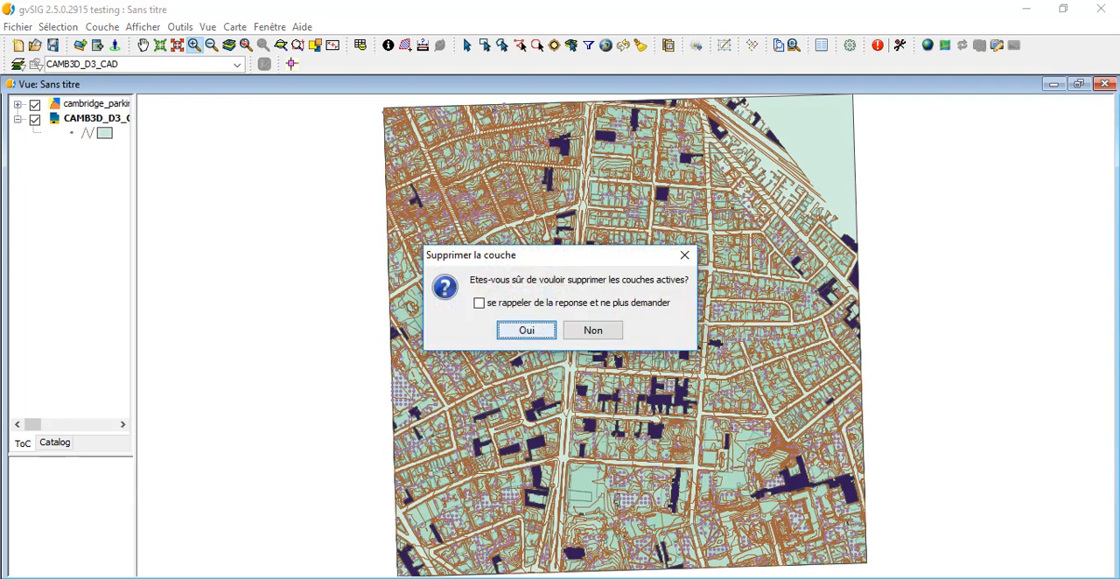
click(546, 330)
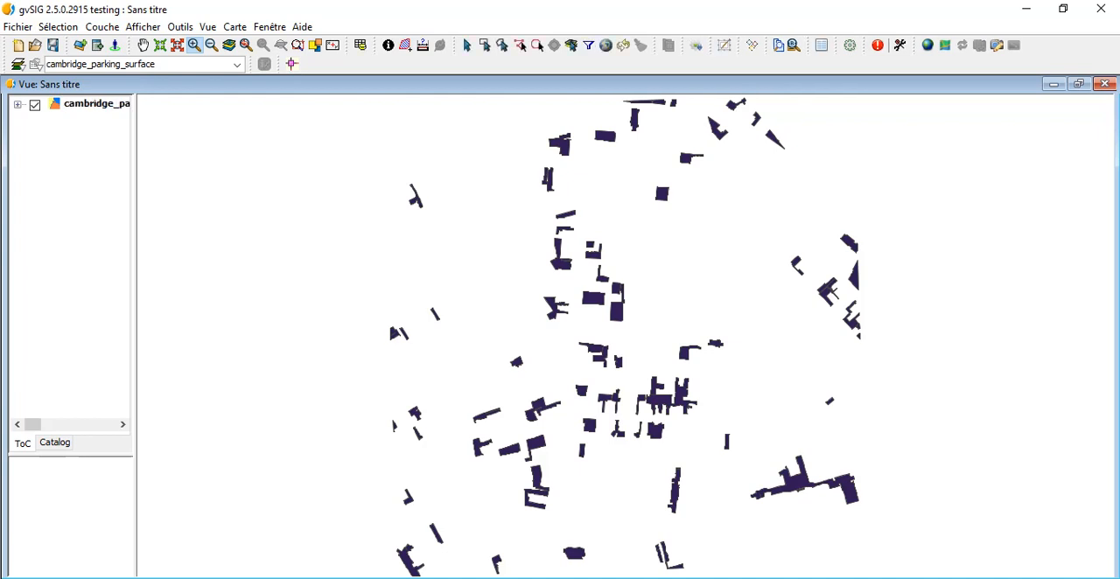
Step: Insert the surface area measurement as a new field in the cambridge_parking_surface attribute table, check its column and close the table
right_click(89, 103)
click(149, 166)
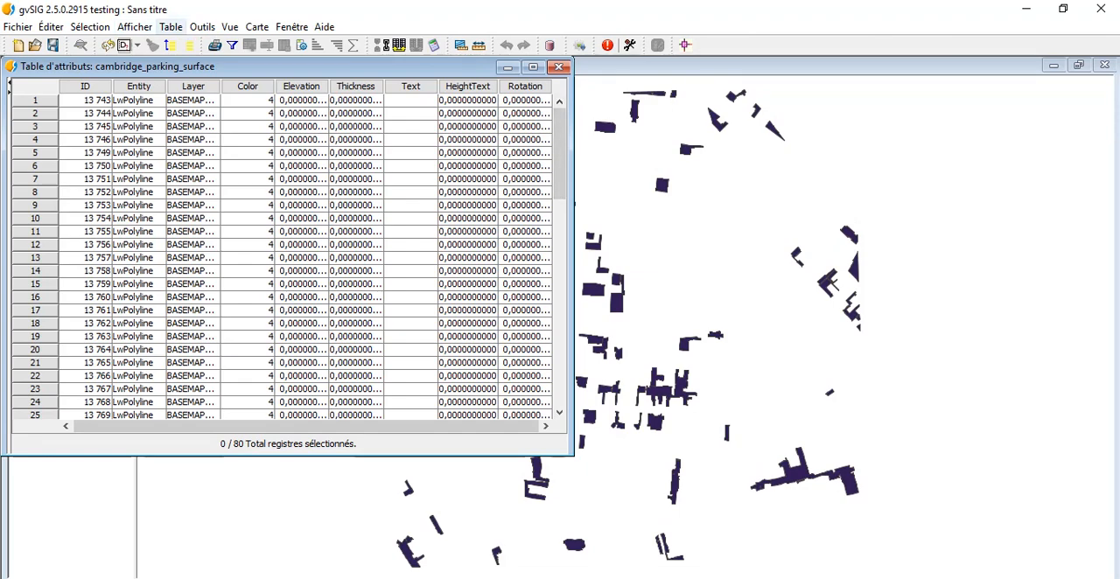
click(170, 26)
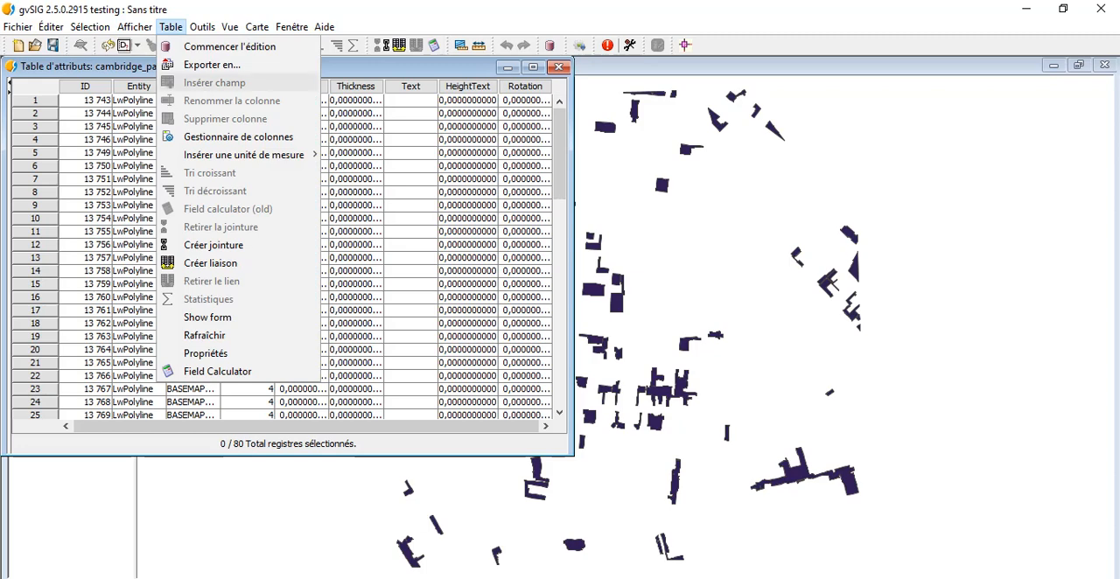
mouse_move(243, 155)
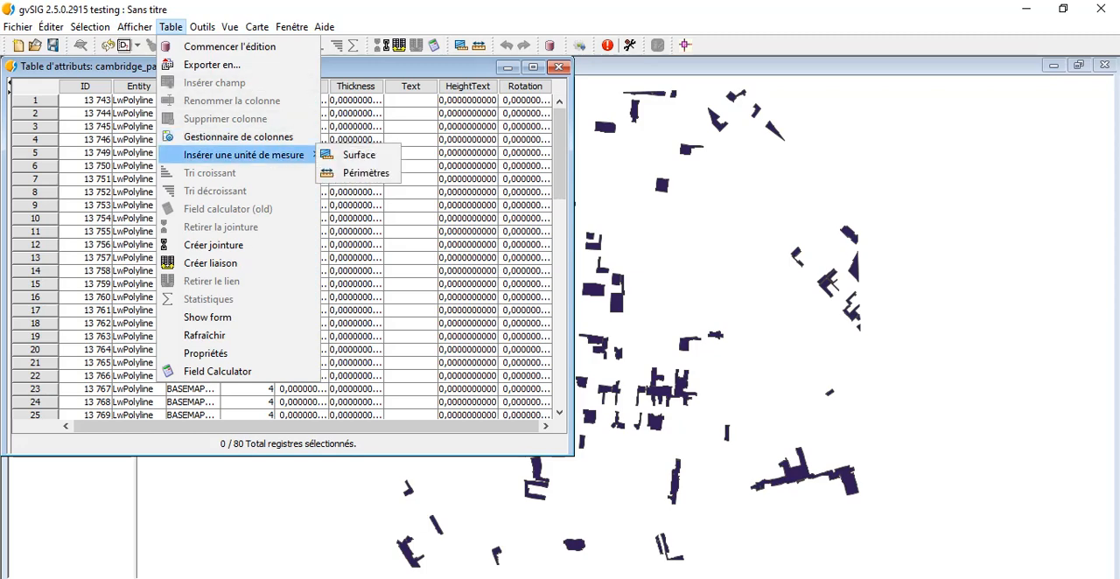
click(357, 155)
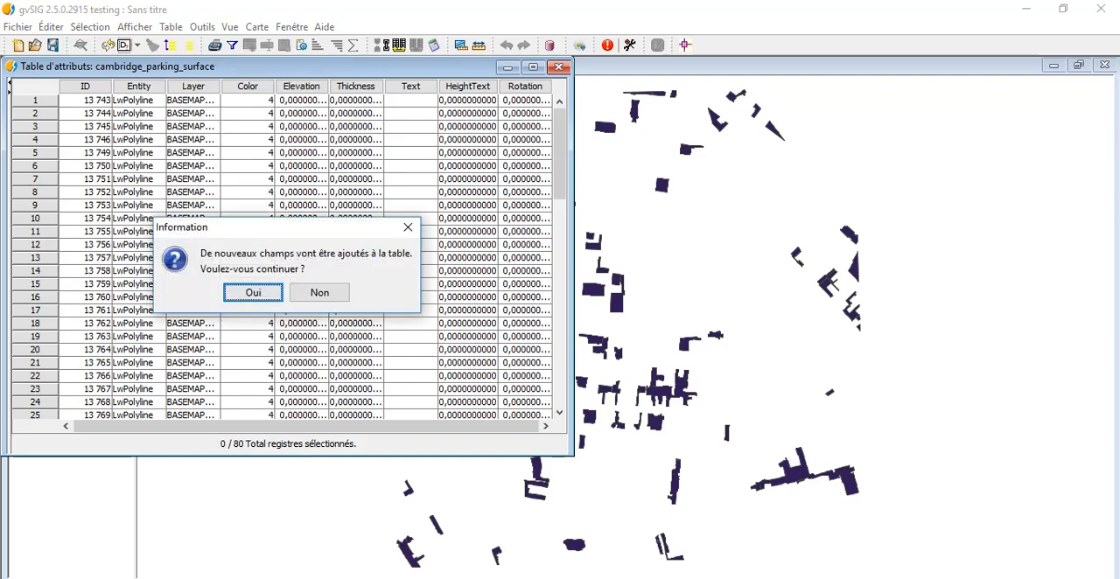
click(253, 293)
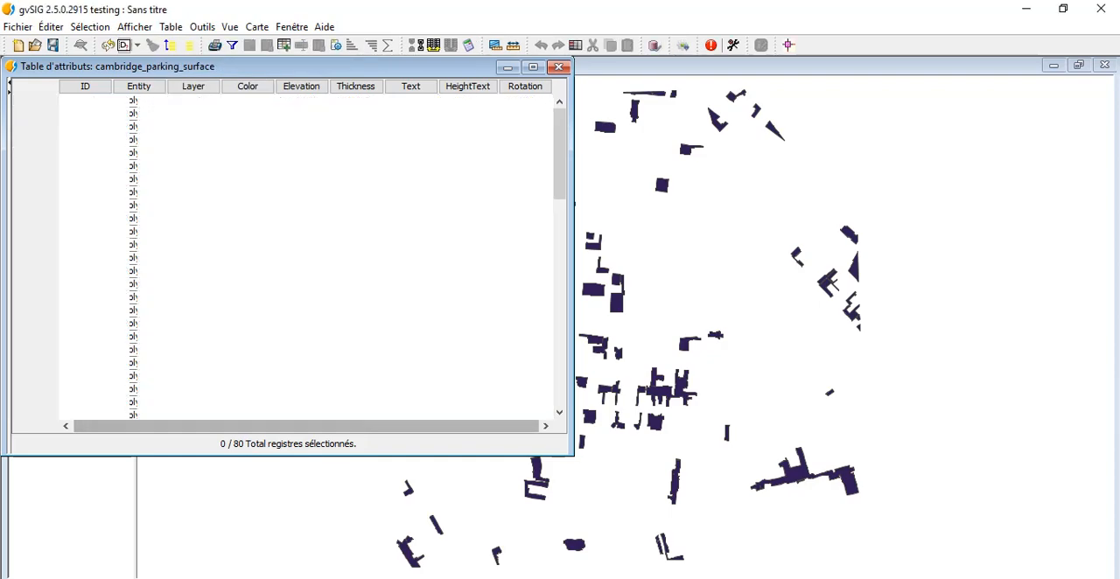
drag(262, 427, 358, 426)
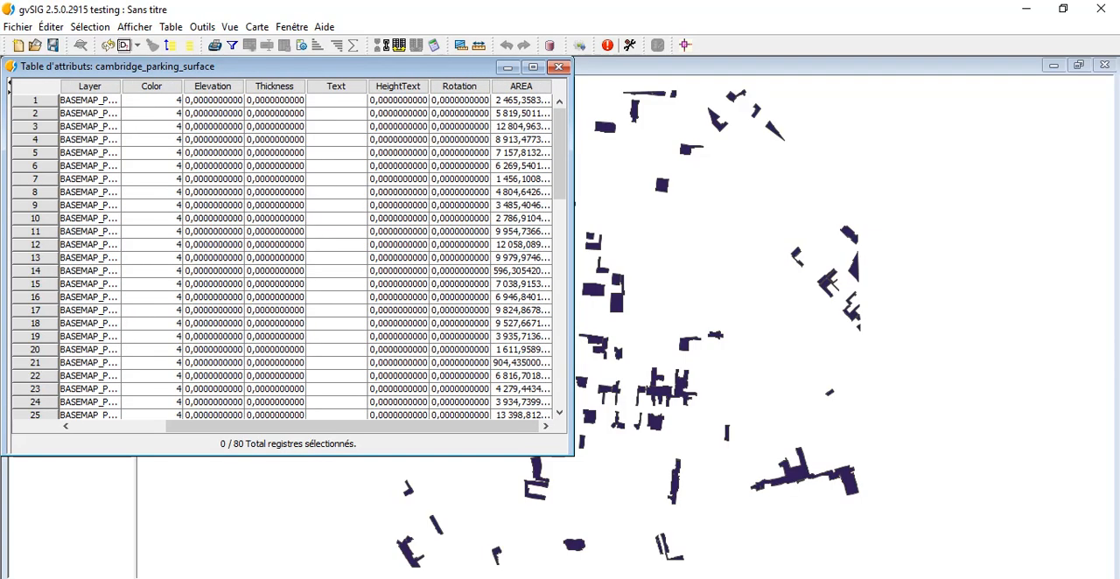
mouse_move(560, 154)
mouse_down()
mouse_move(560, 360)
mouse_move(560, 154)
mouse_up()
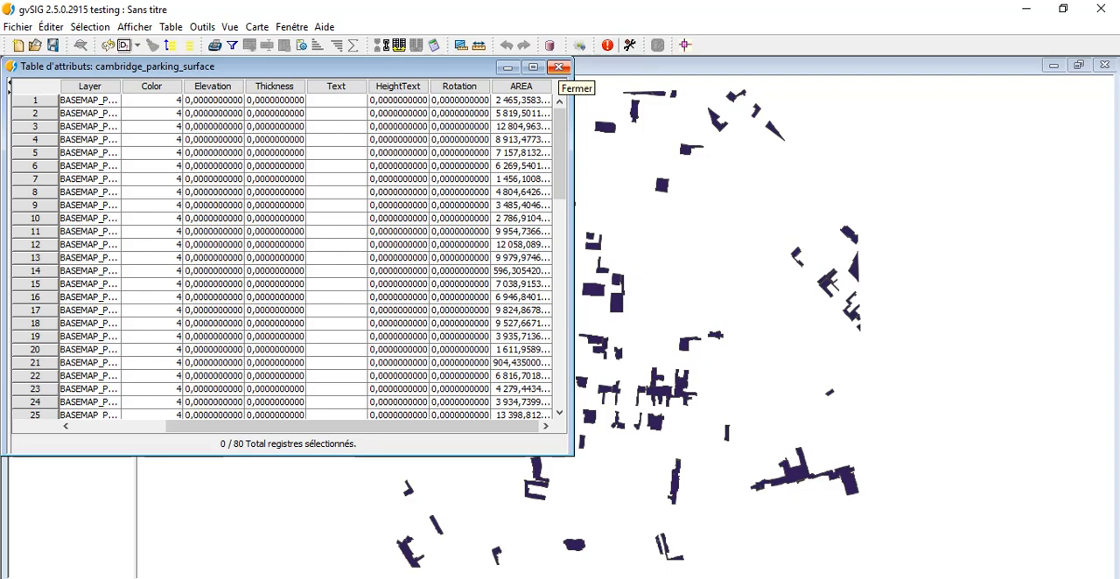
click(558, 68)
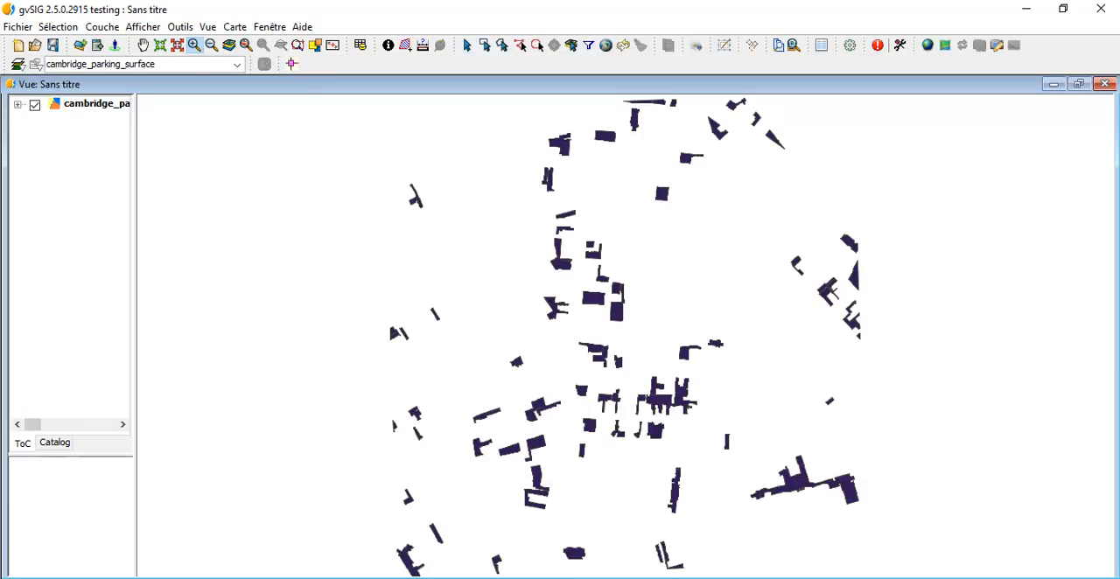
Step: View the general properties of the cambridge_parking_surface layer and close them without changes
double_click(96, 104)
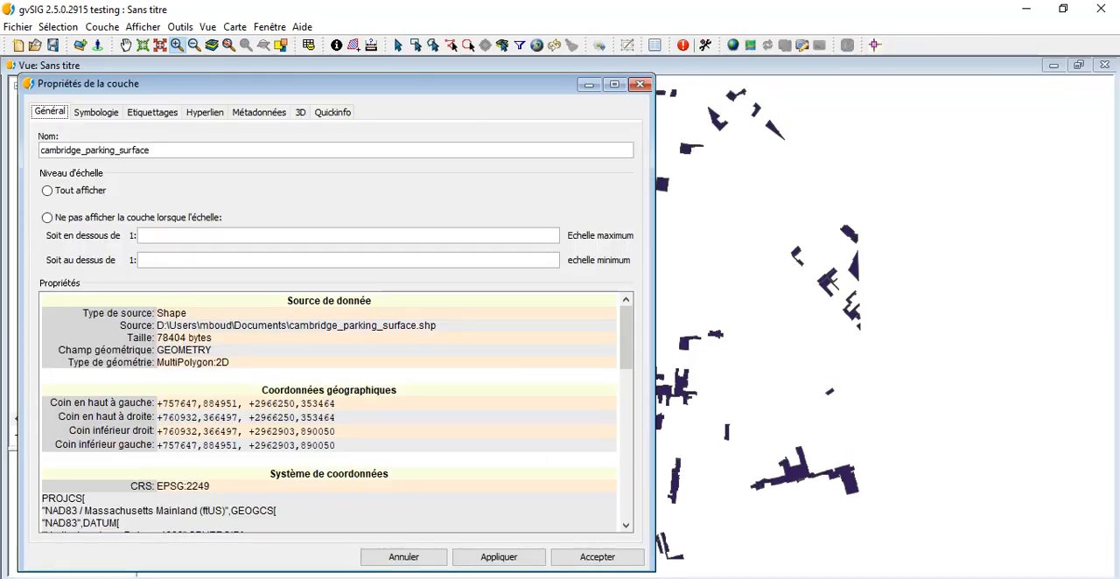
click(640, 84)
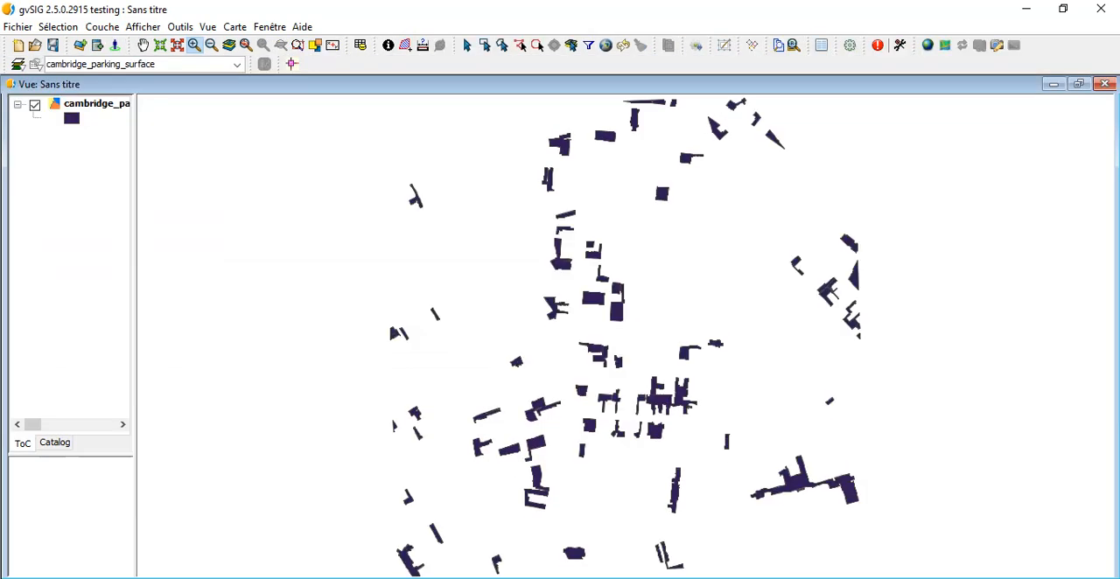
Step: Start editing the cambridge_parking_surface layer and shrink the command console to enlarge the map area
right_click(121, 105)
click(200, 112)
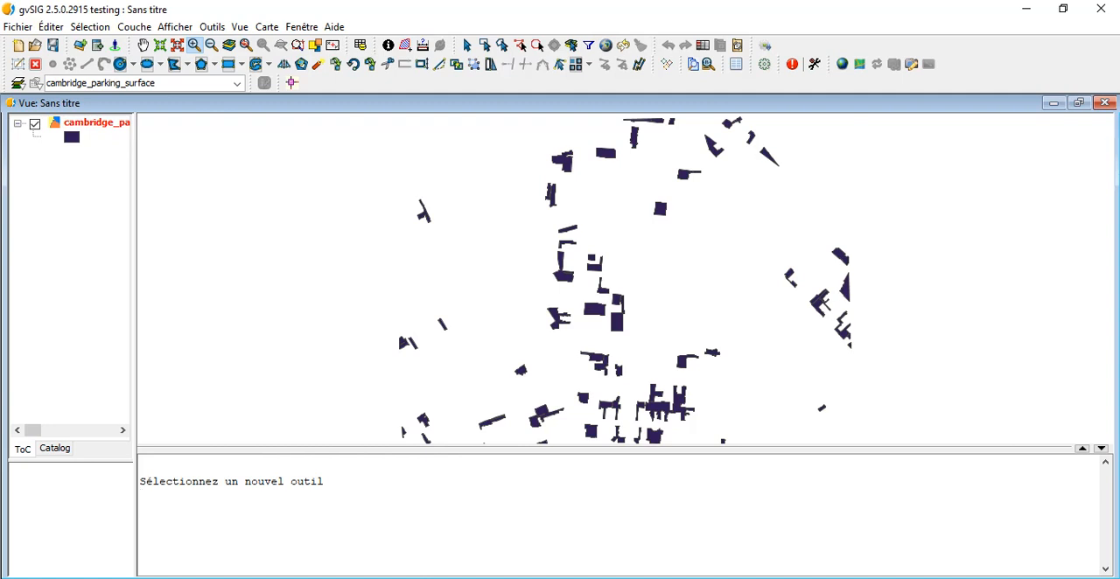
drag(626, 450, 626, 550)
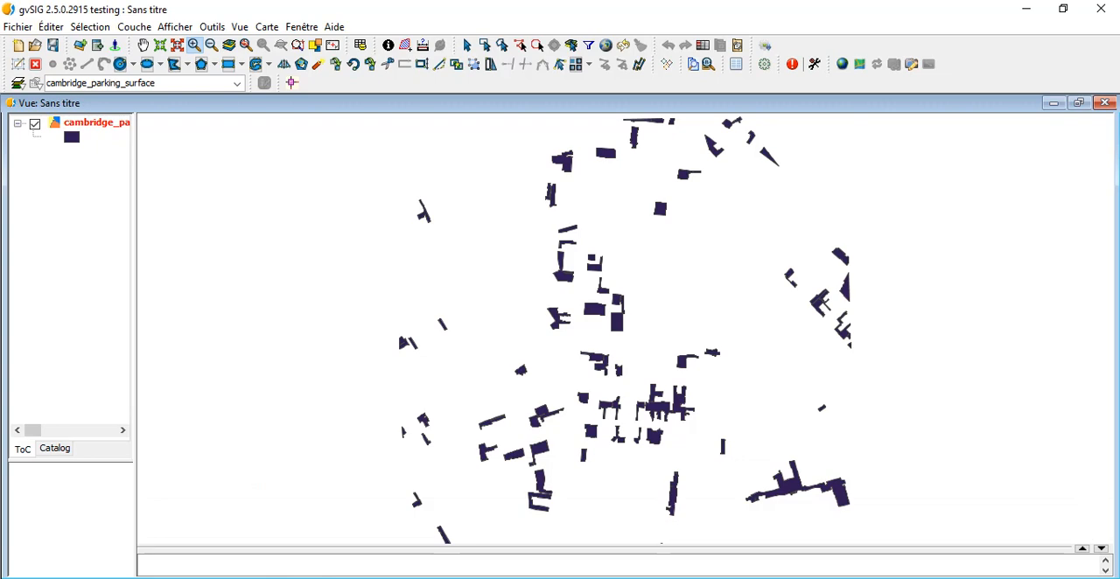
click(74, 210)
click(94, 104)
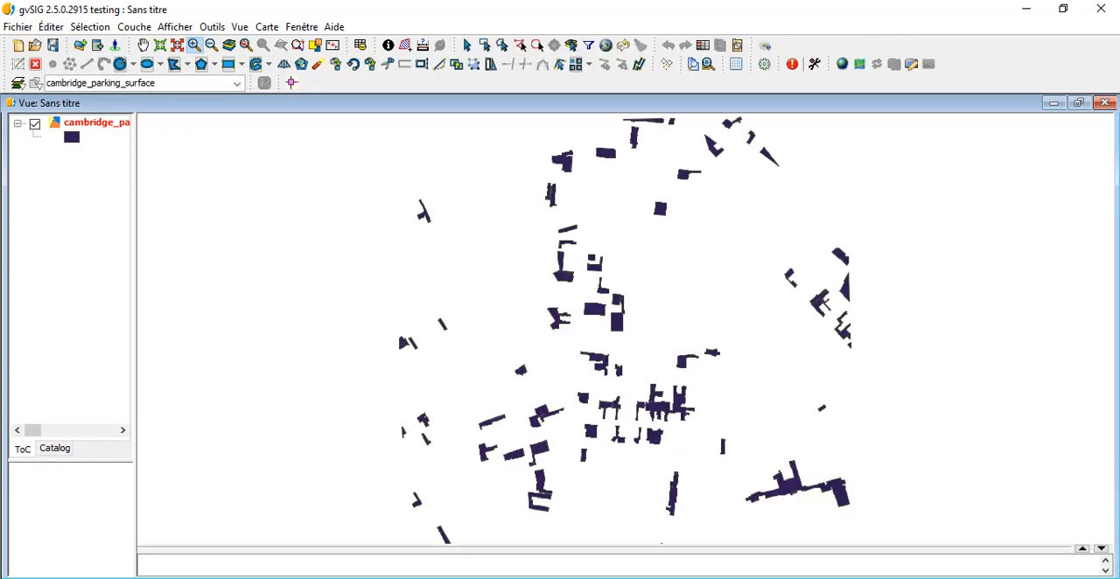
Step: Open the cambridge_parking_surface attribute table and its column manager, and review the existing fields
right_click(111, 119)
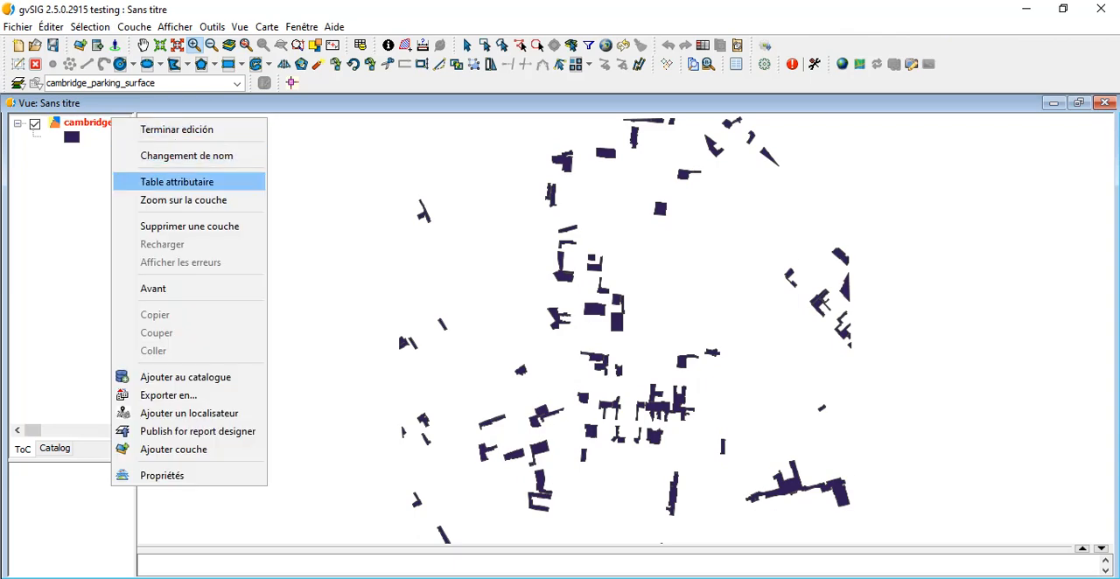
click(177, 181)
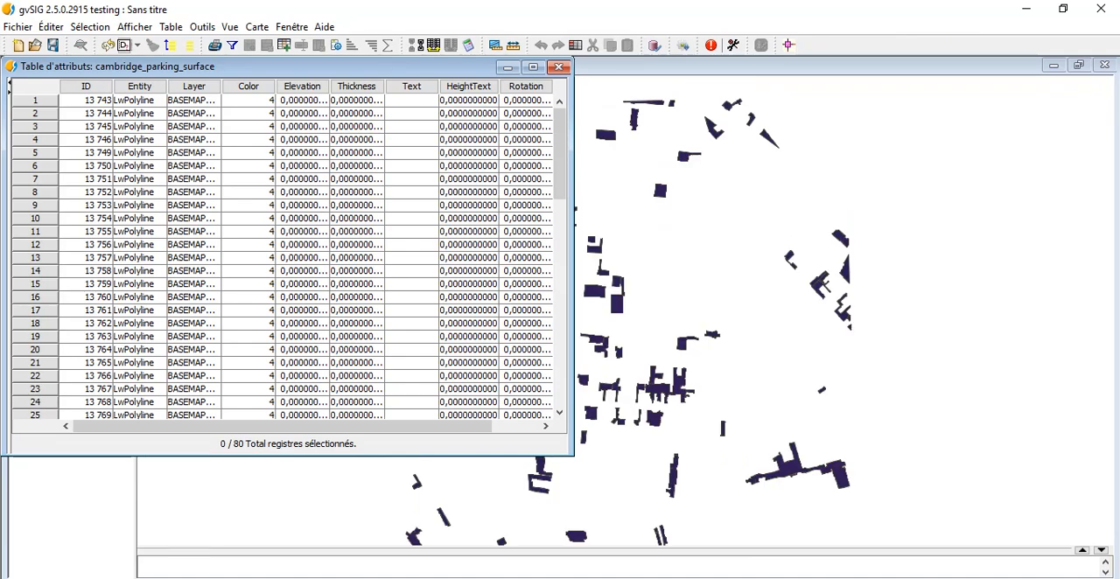
click(170, 26)
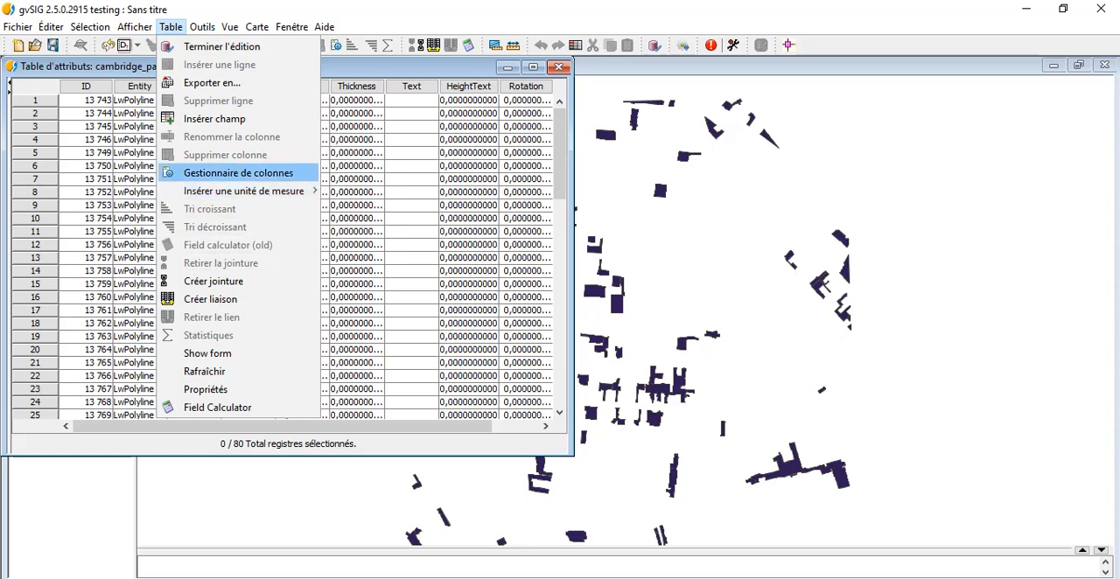
key(Return)
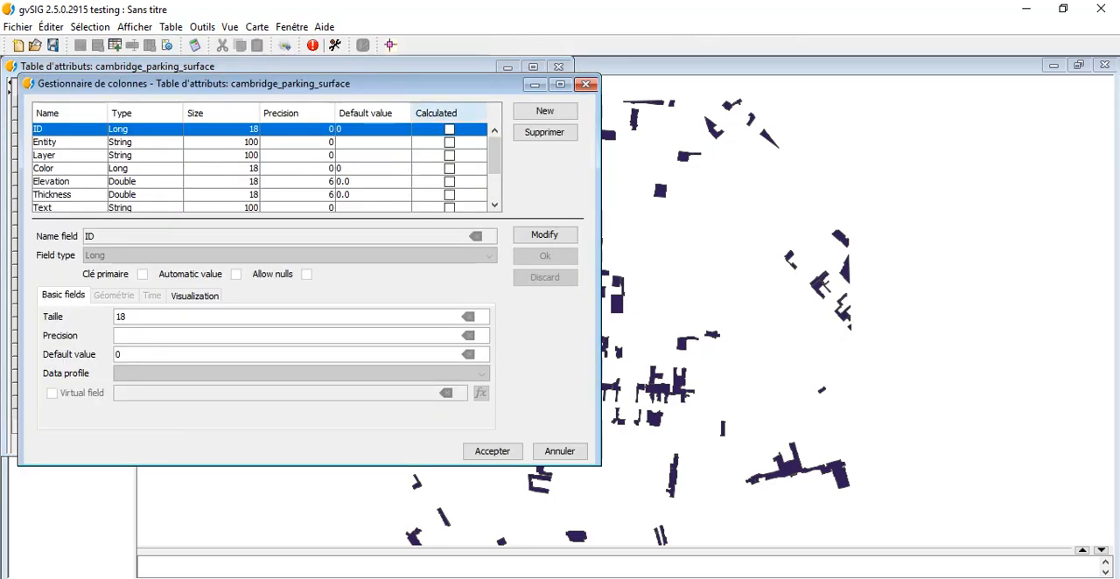
scroll(262, 166, down, 2)
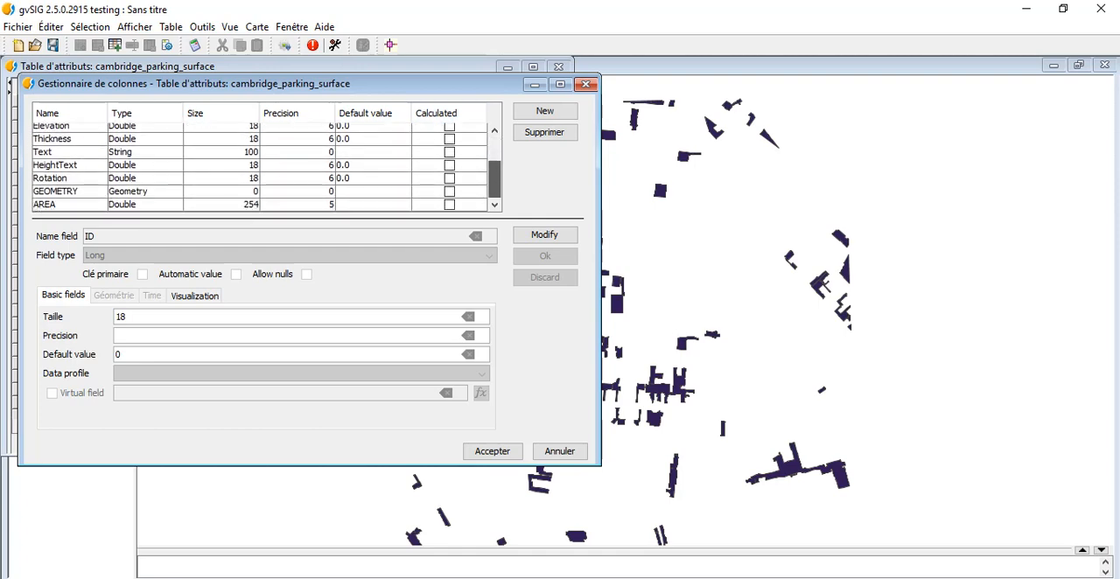
scroll(263, 166, up, 2)
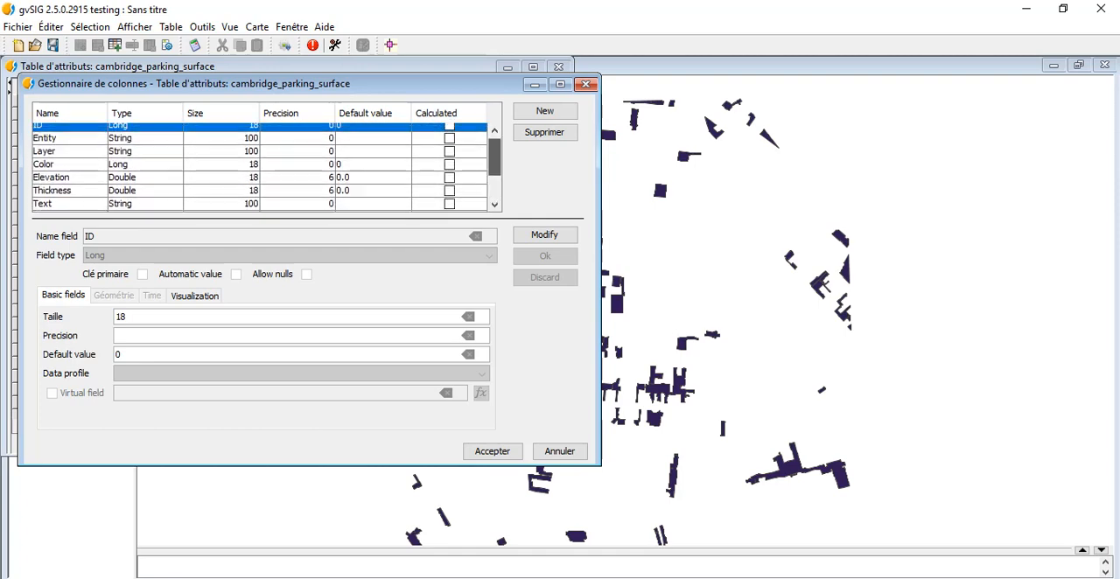
scroll(262, 166, up, 1)
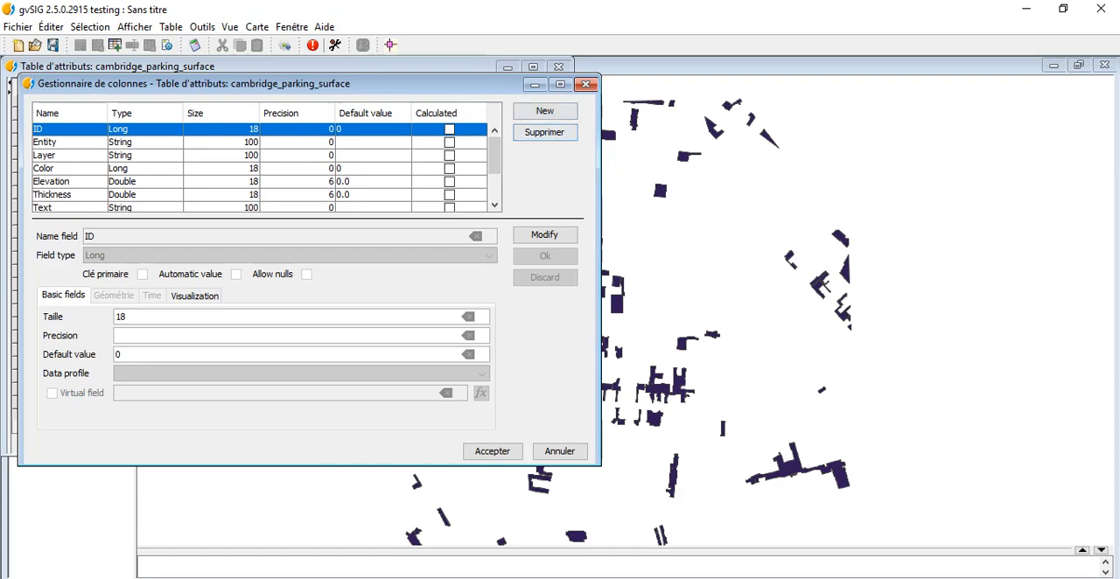
Step: Add a new field in the column manager and try to define it as parkspace, type Integer, size 4
click(544, 111)
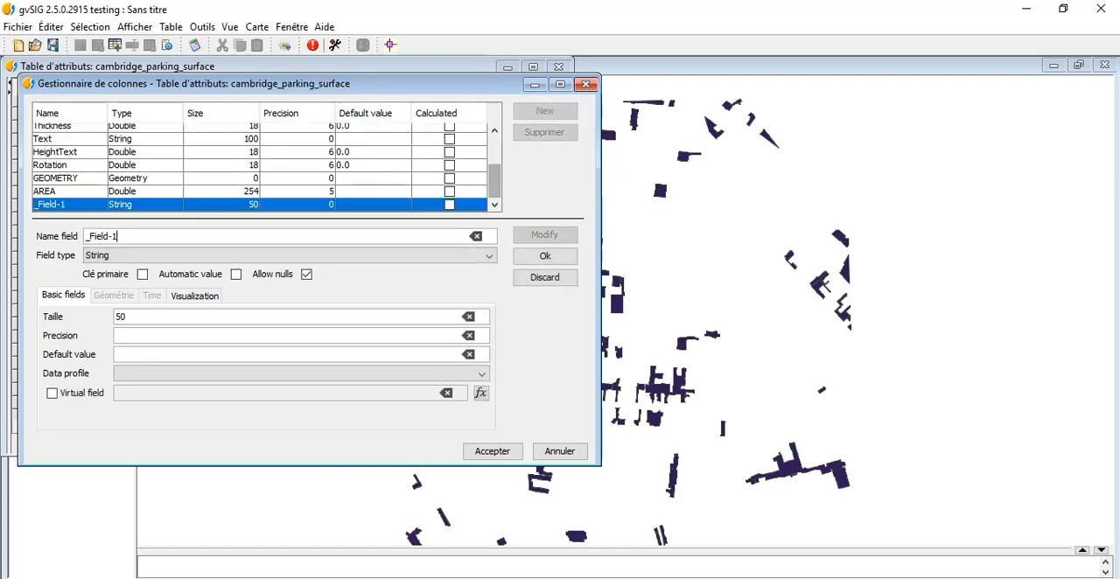
drag(121, 237, 82, 237)
text(p)
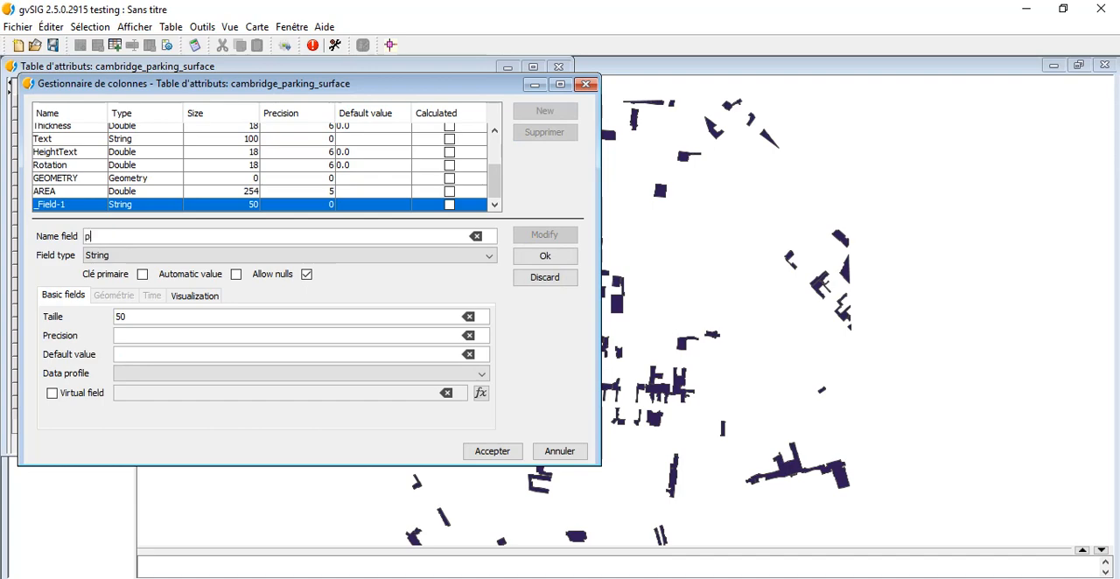
text(arkspace)
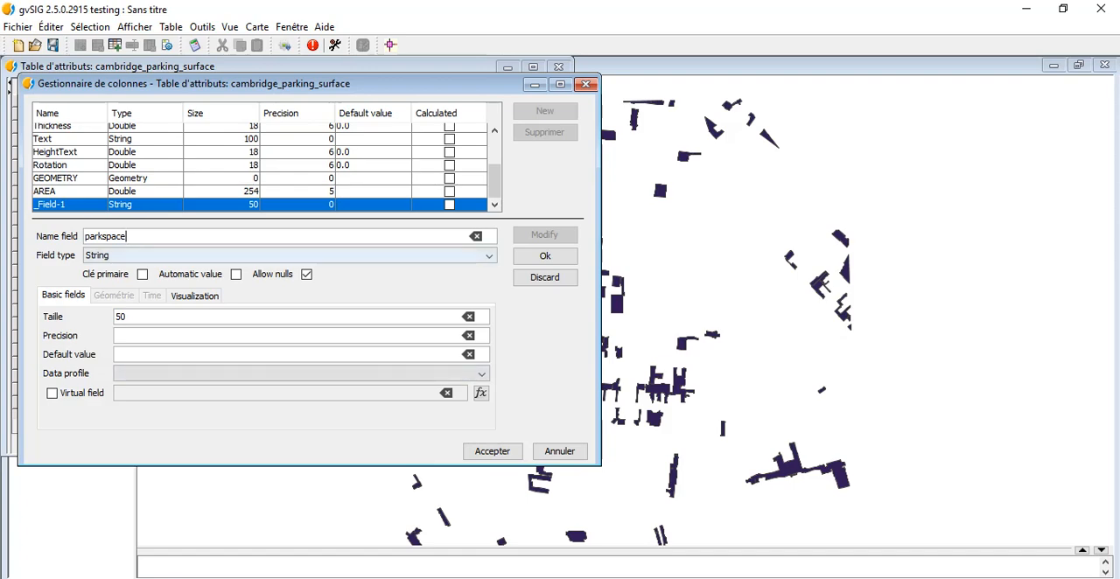
click(291, 255)
key(Down)
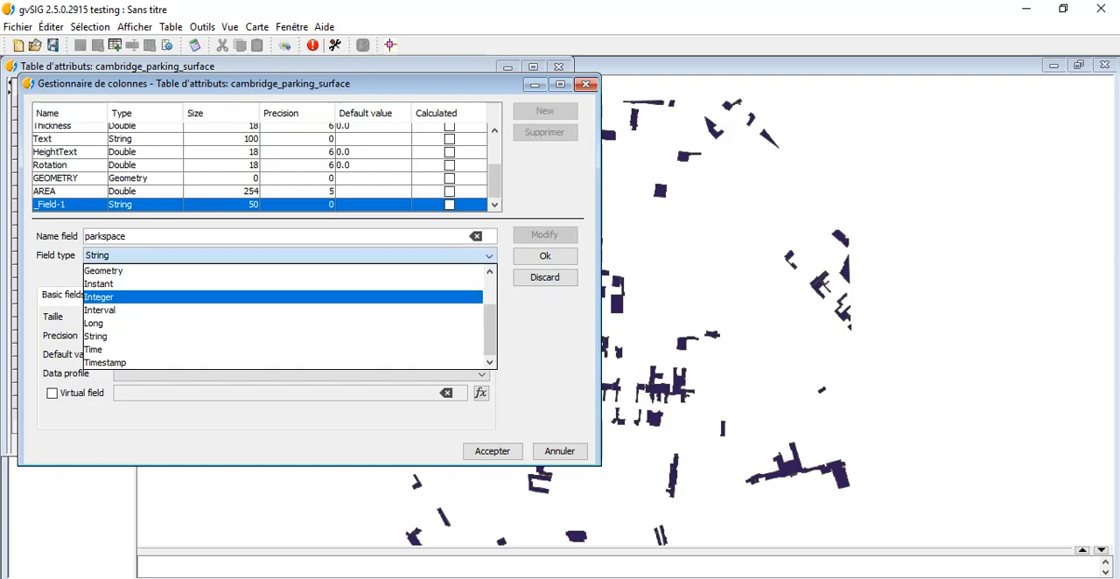
key(Return)
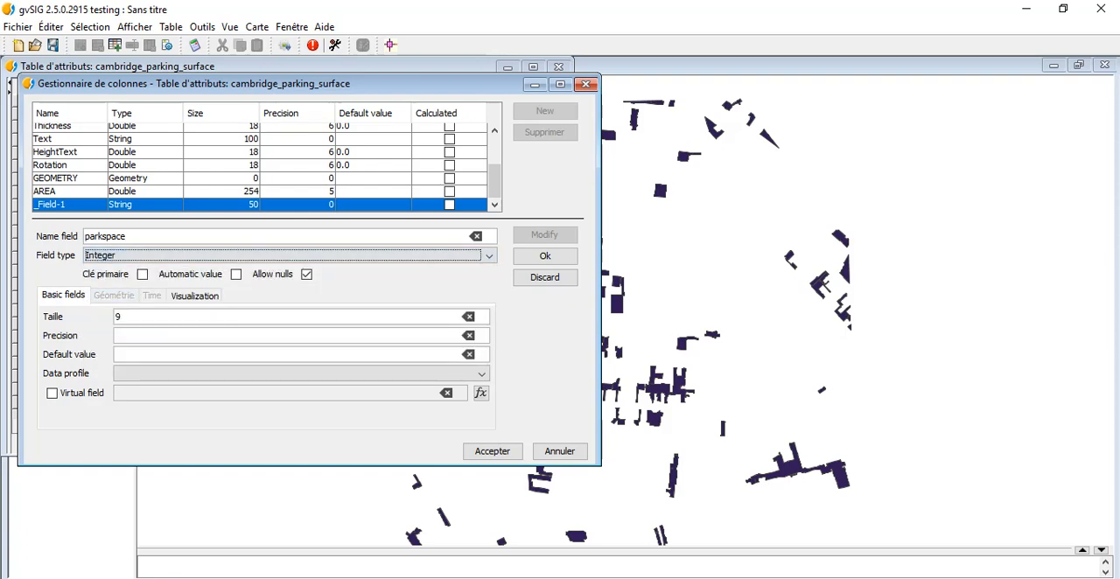
double_click(119, 317)
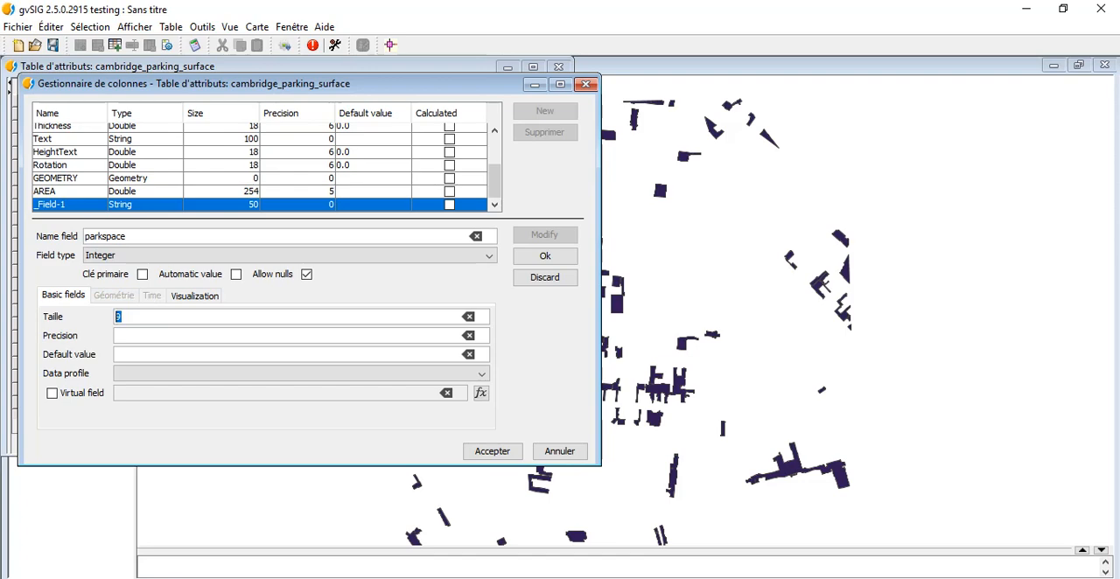
key(BackSpace)
text(4)
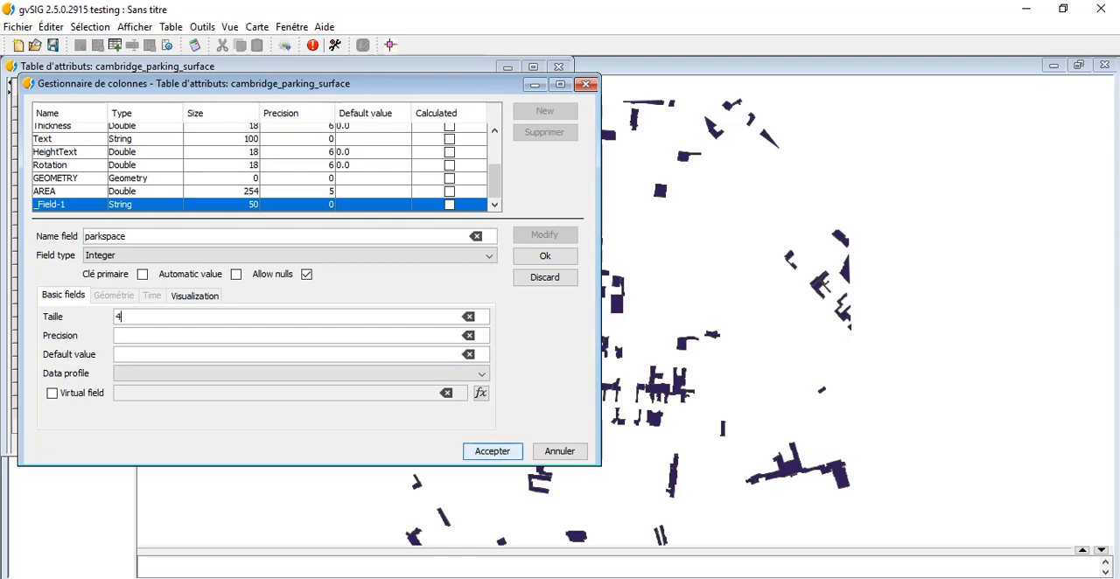
click(492, 451)
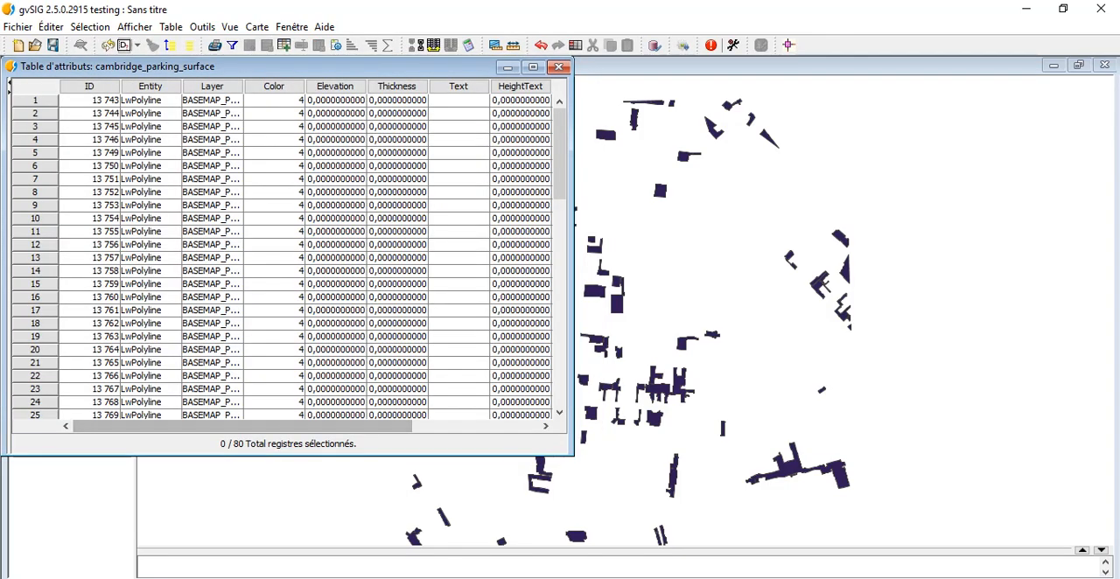
Step: Check the newly added column in the attribute table and select _Field-1 in the column manager
drag(350, 426, 477, 426)
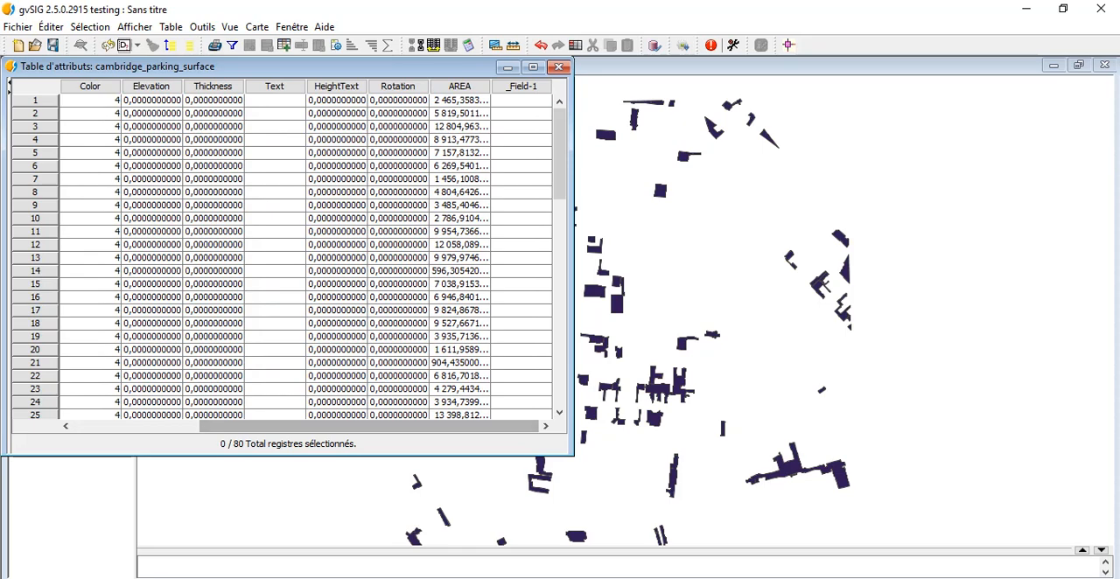
click(522, 87)
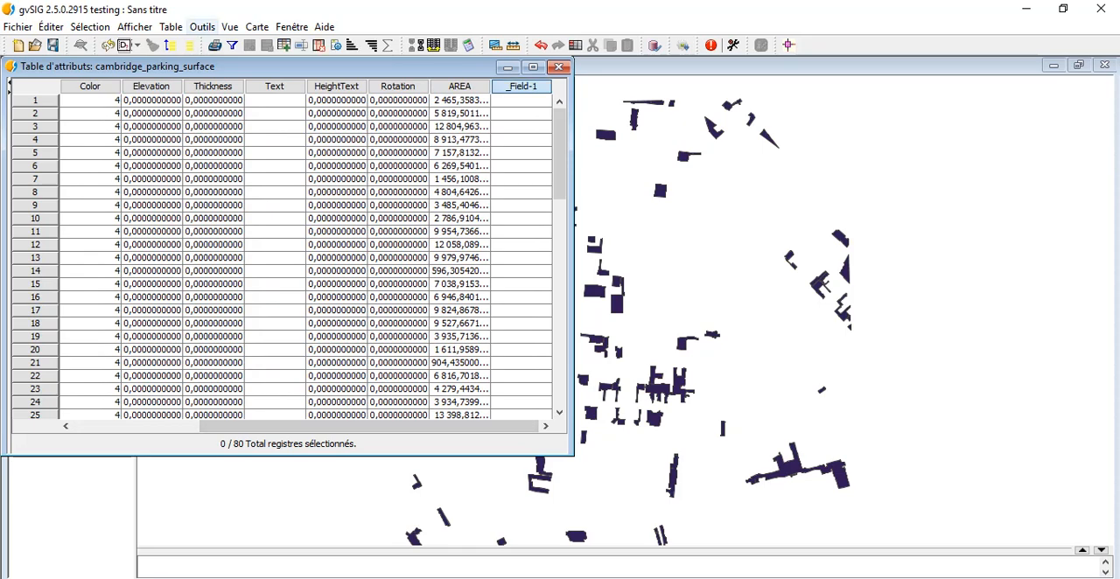
click(171, 27)
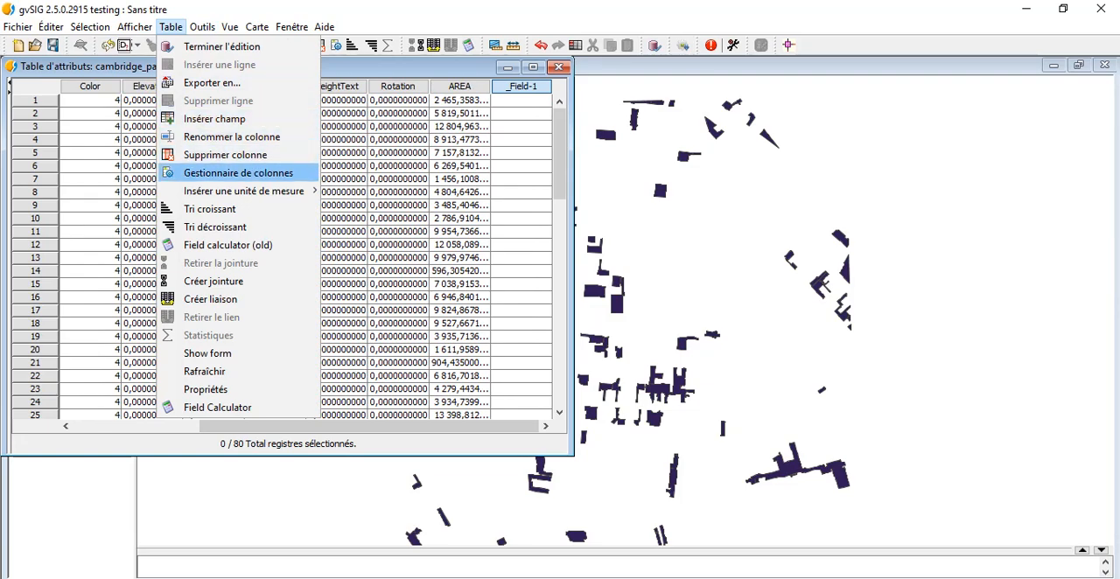
click(238, 172)
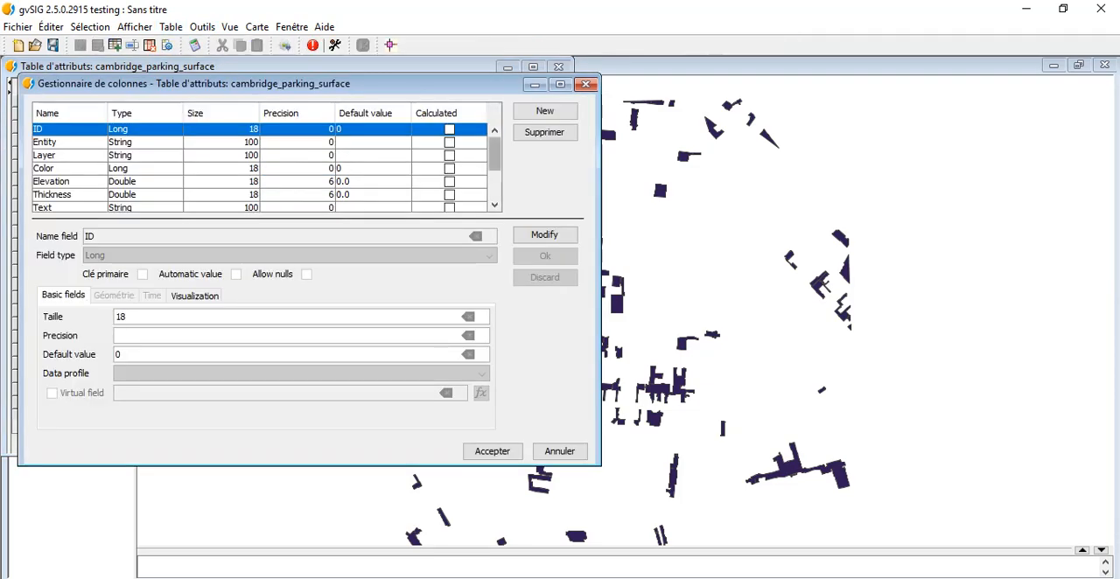
drag(495, 154, 495, 185)
click(298, 190)
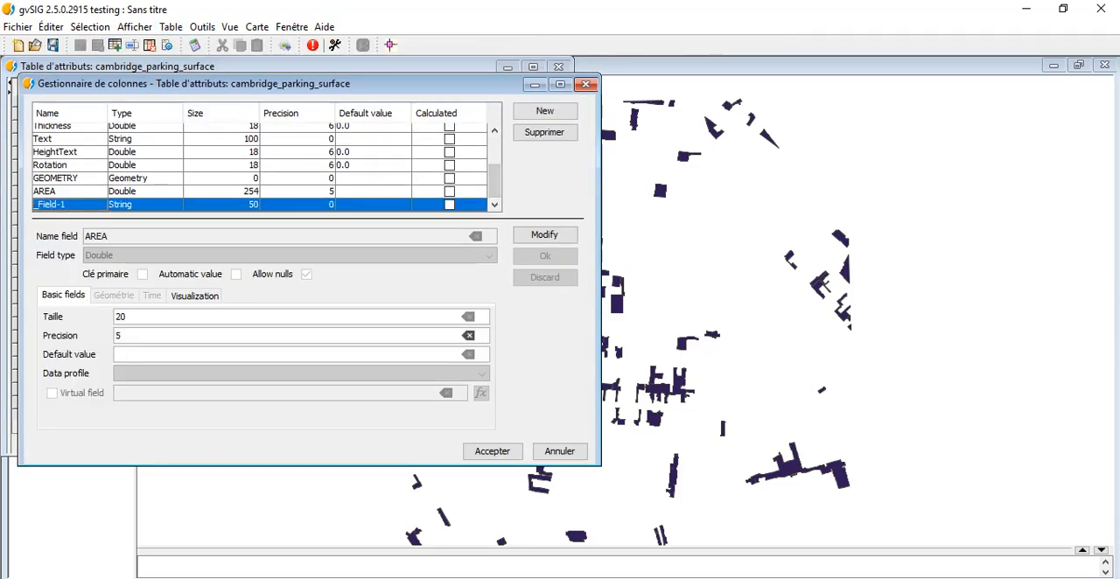
click(70, 205)
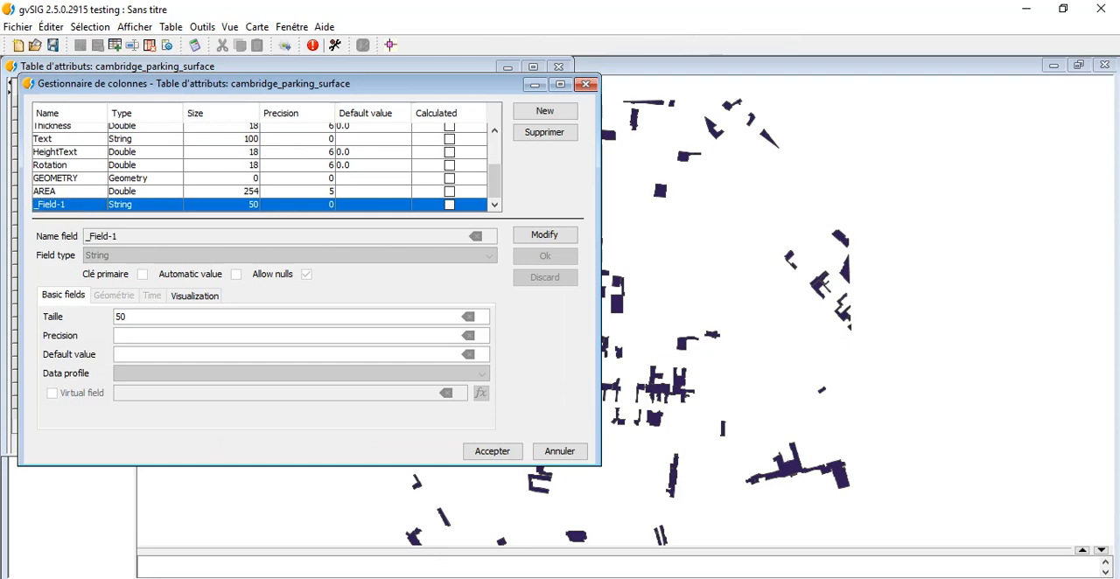
Step: Modify the _Field-1 field to the name parkspace, type Integer and size 4, and accept the column changes
click(544, 234)
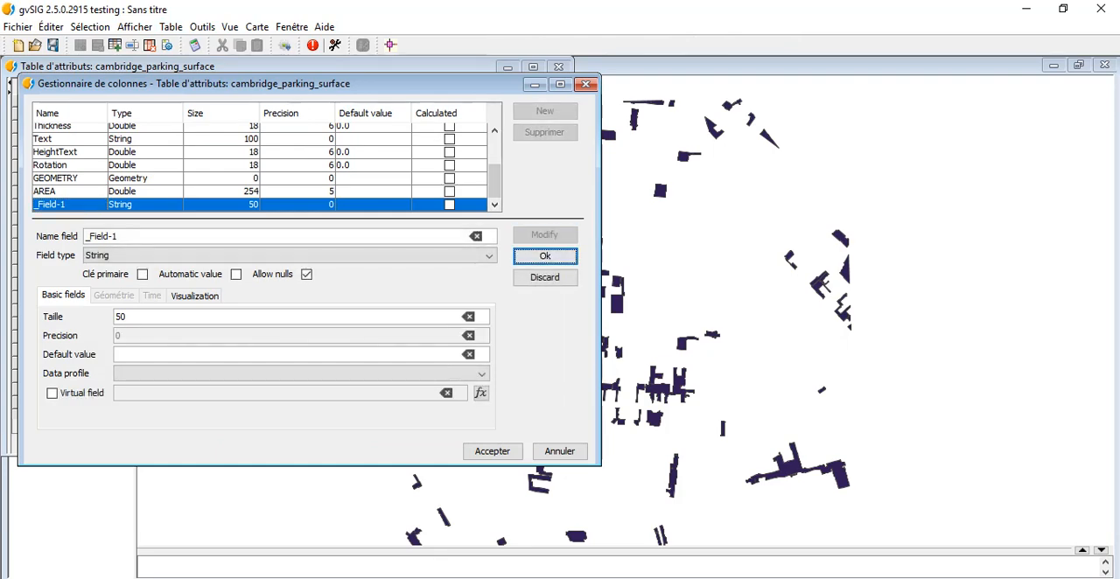
drag(123, 236, 84, 236)
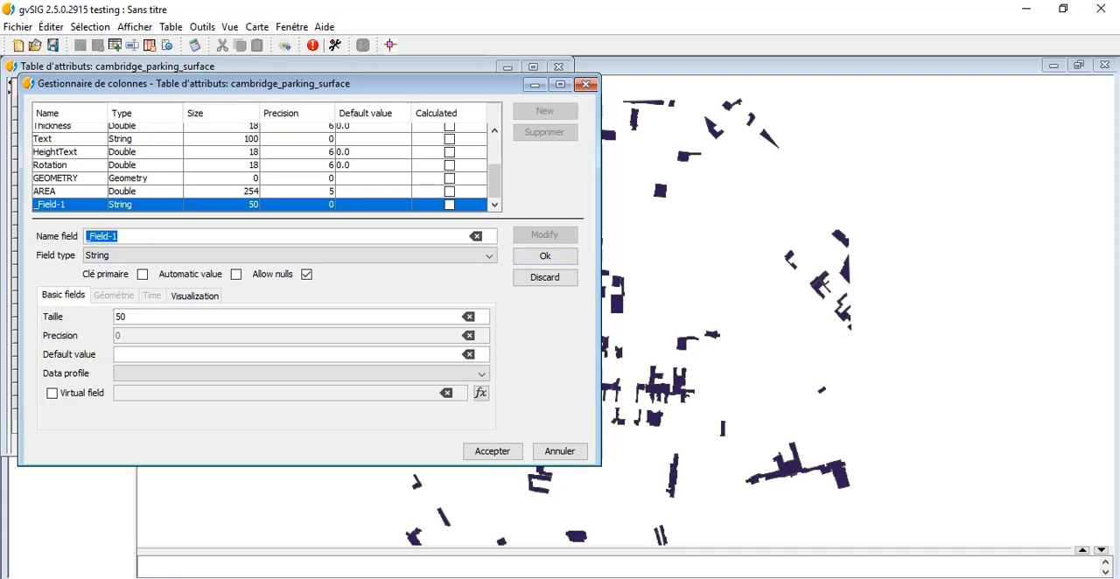
text(parkspace)
click(116, 255)
click(113, 296)
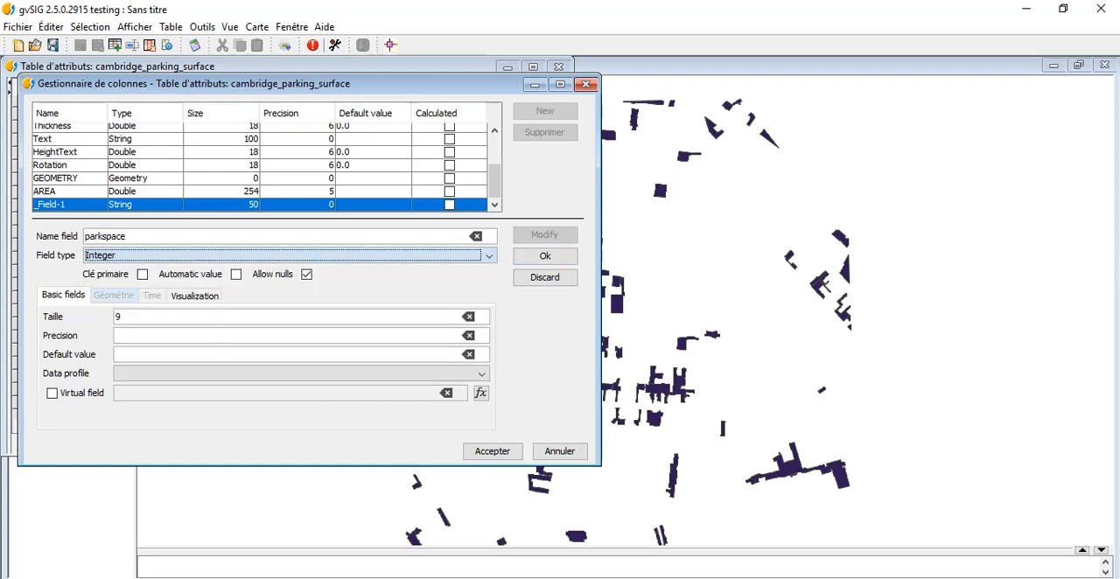
click(124, 316)
key(BackSpace)
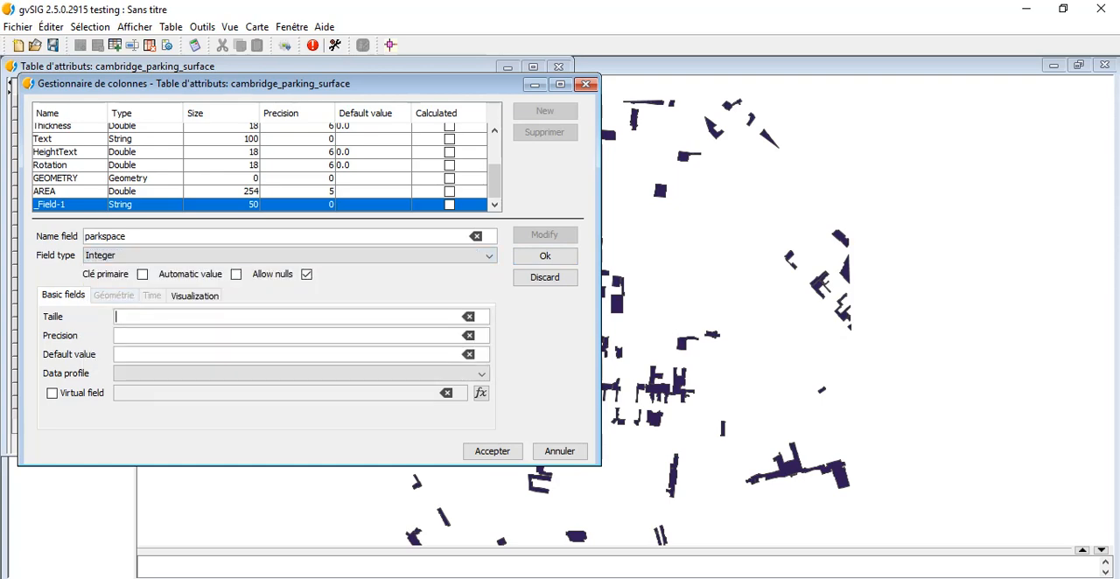
text(4)
click(545, 256)
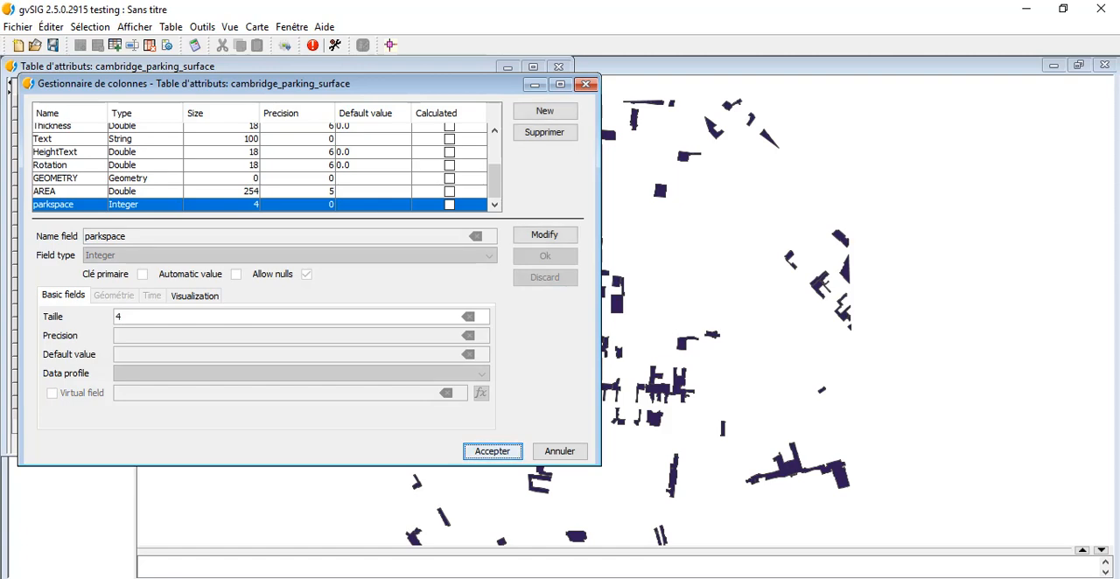
click(492, 452)
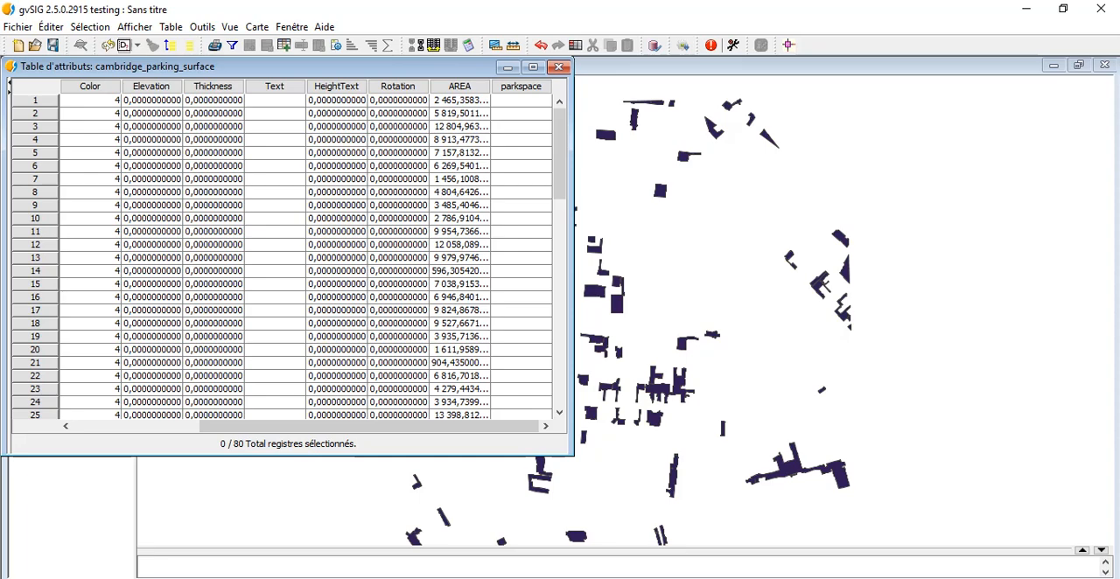
Step: Open the field calculator for the parkspace column and insert the layer's AREA field into the expression
click(522, 87)
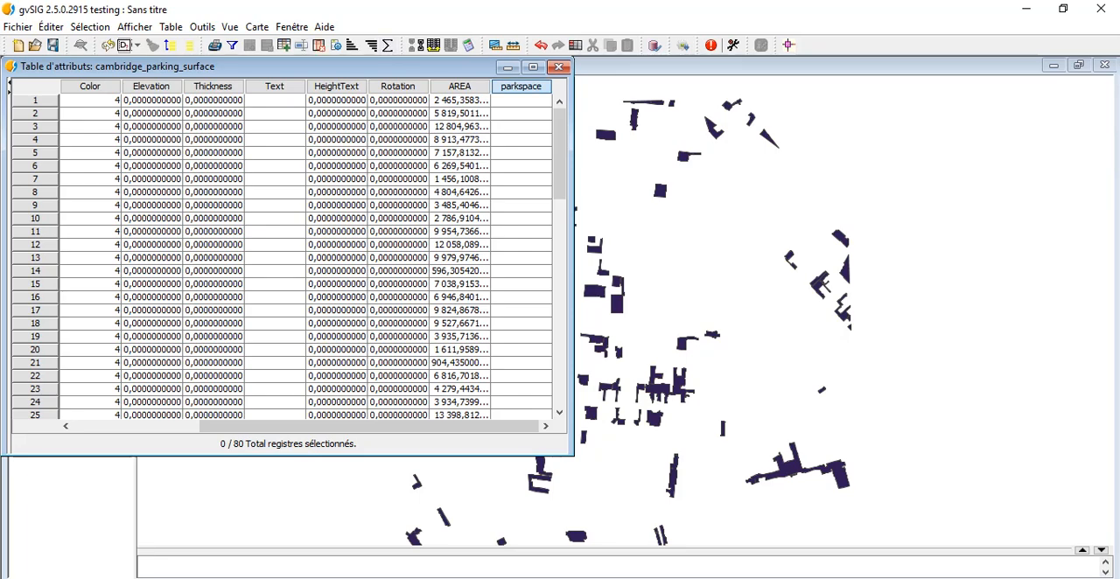
click(468, 45)
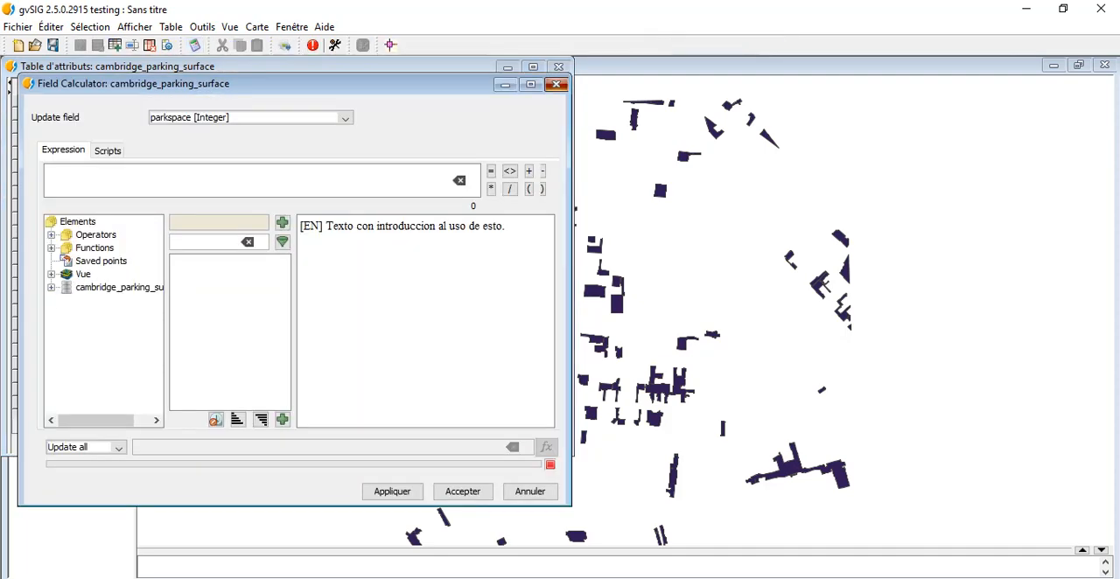
click(556, 84)
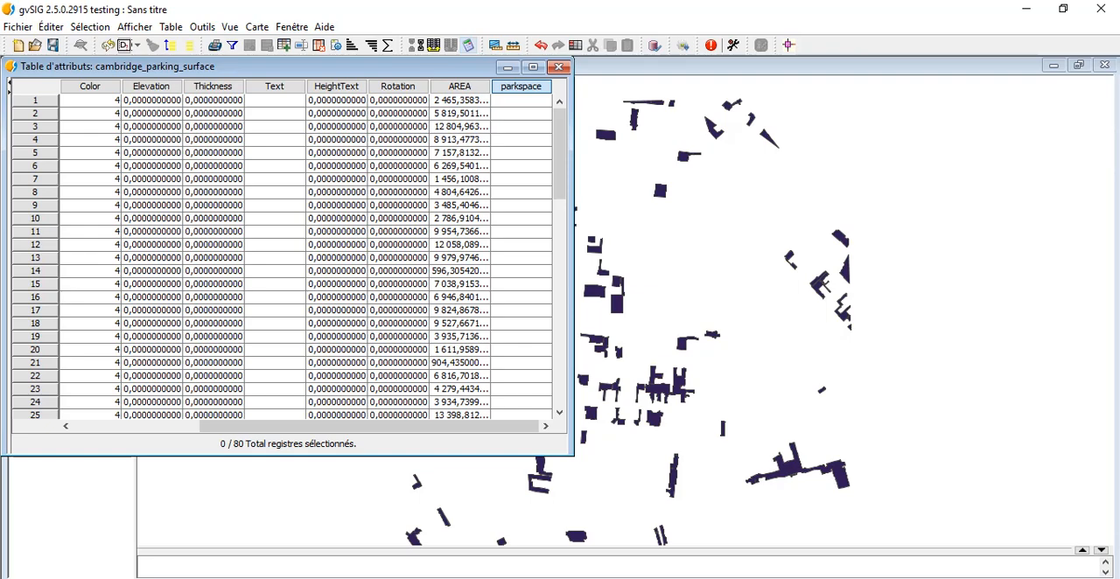
click(468, 44)
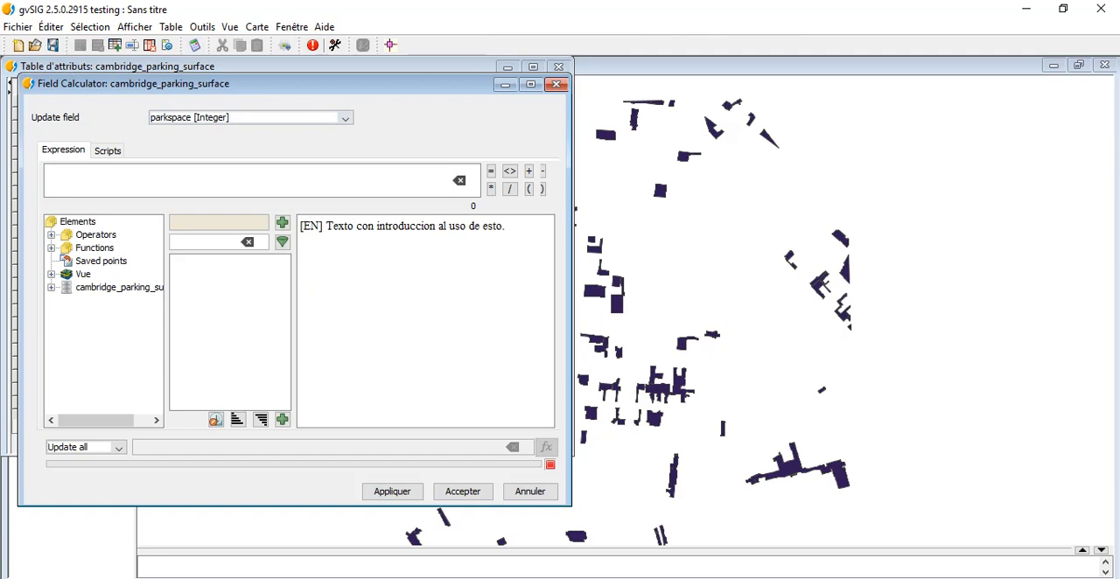
click(51, 287)
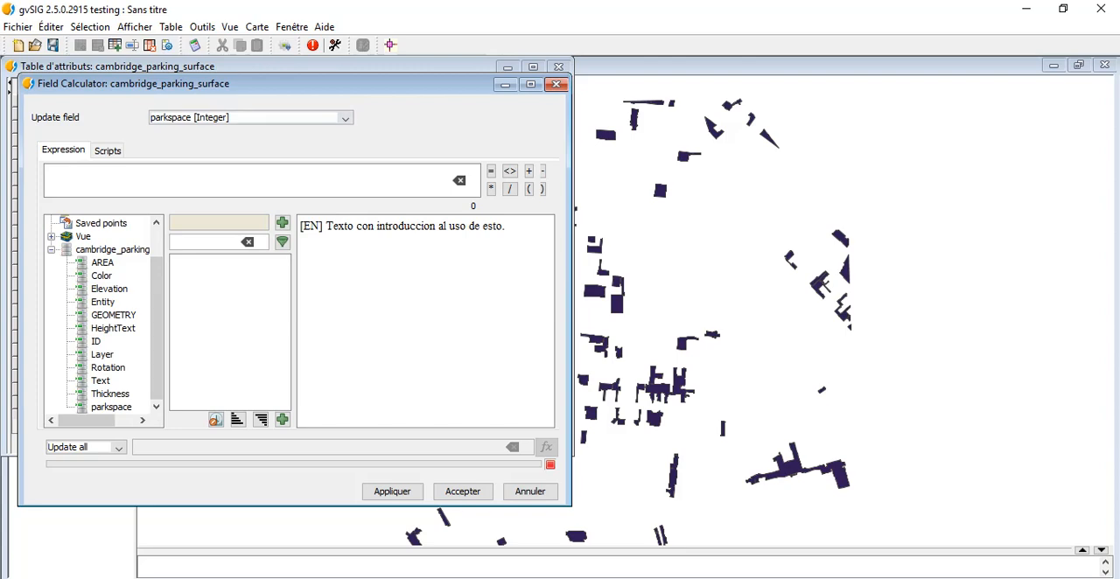
double_click(102, 263)
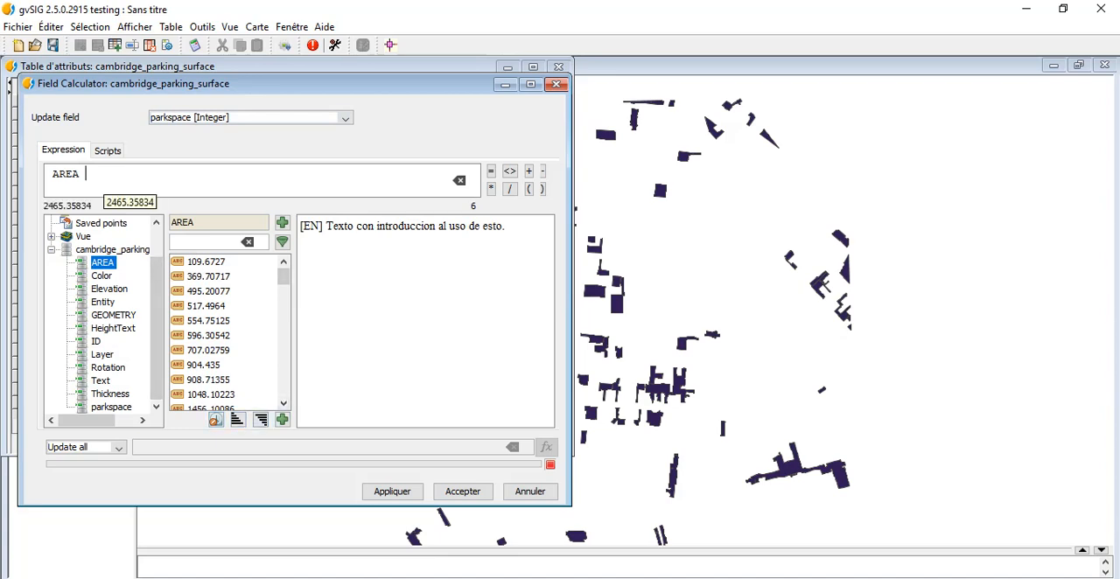
text(/ 25)
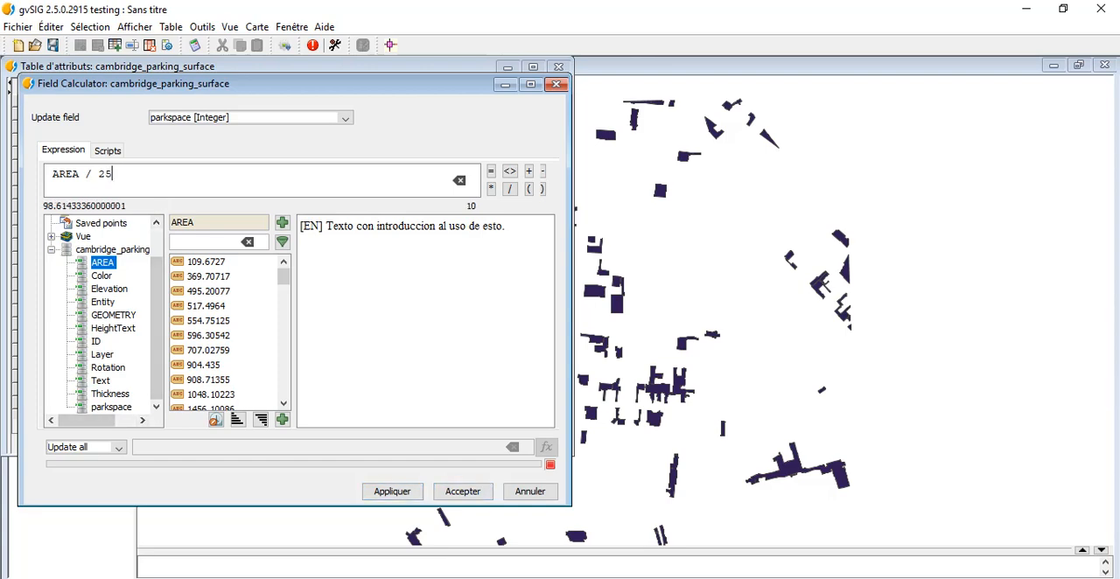
key(BackSpace)
key(BackSpace)
key(BackSpace)
key(BackSpace)
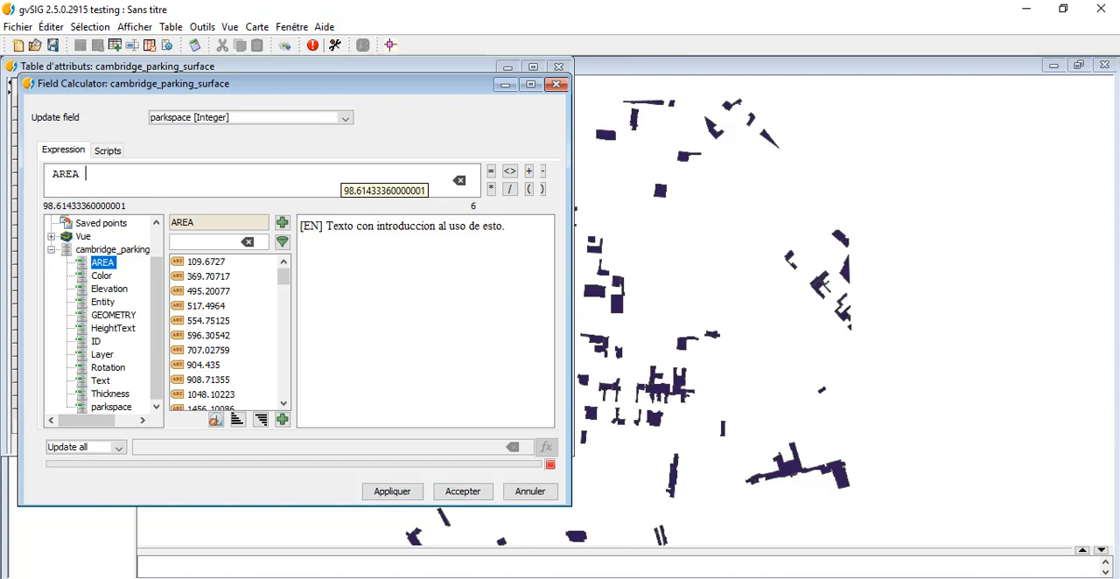
Step: Complete the expression as AREA / 25 and apply it to the parkspace field of all records
click(509, 188)
text(2)
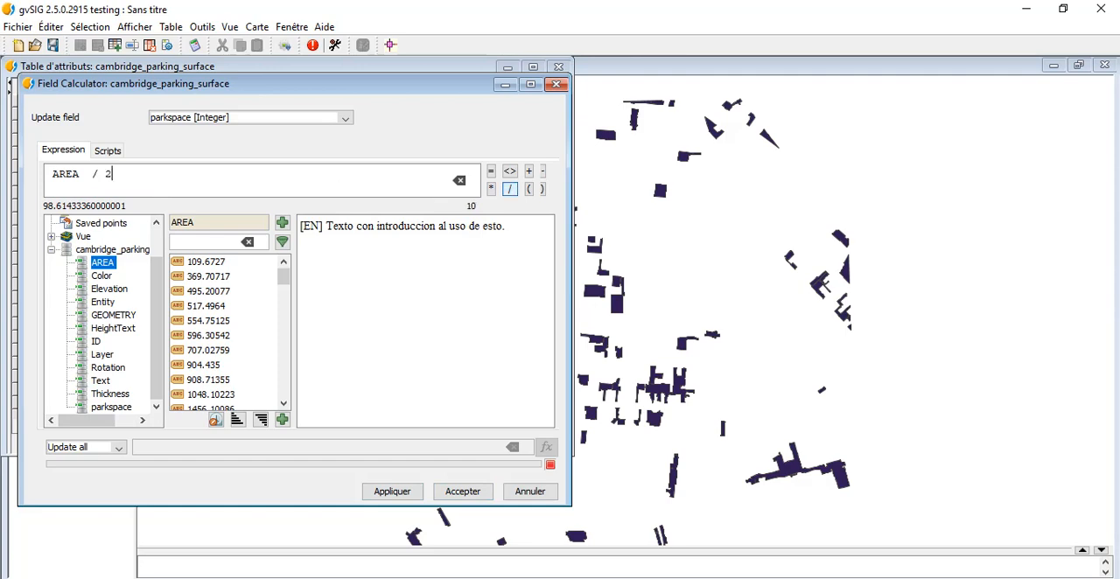
text(5)
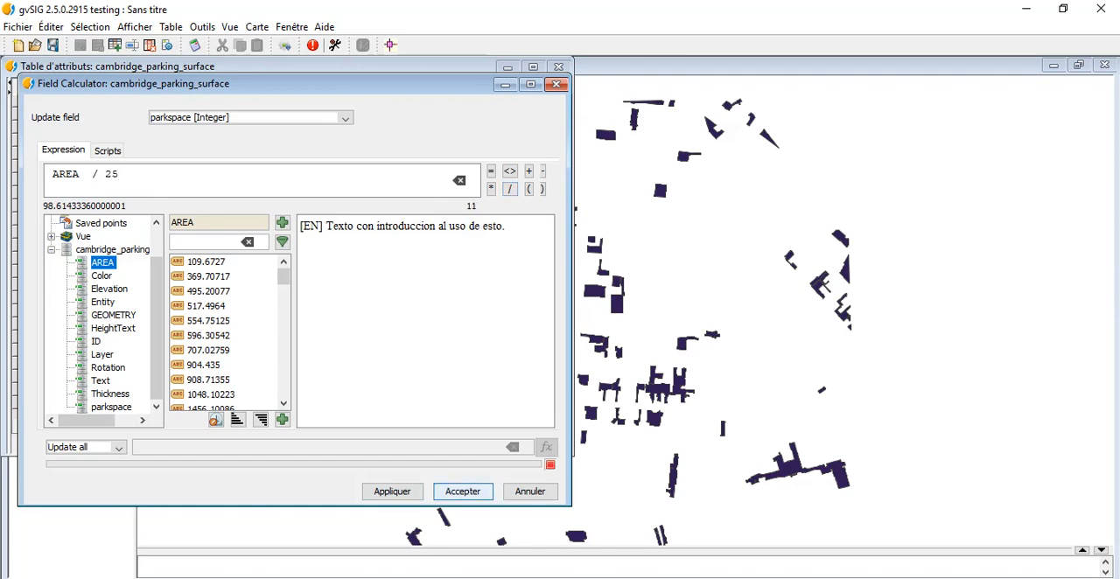
click(392, 491)
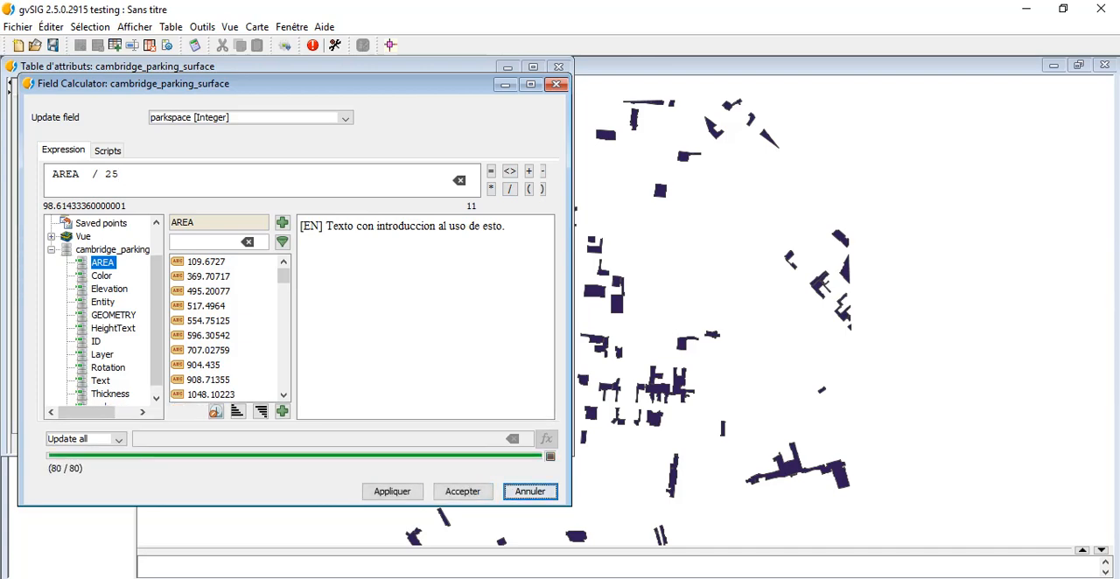
click(462, 491)
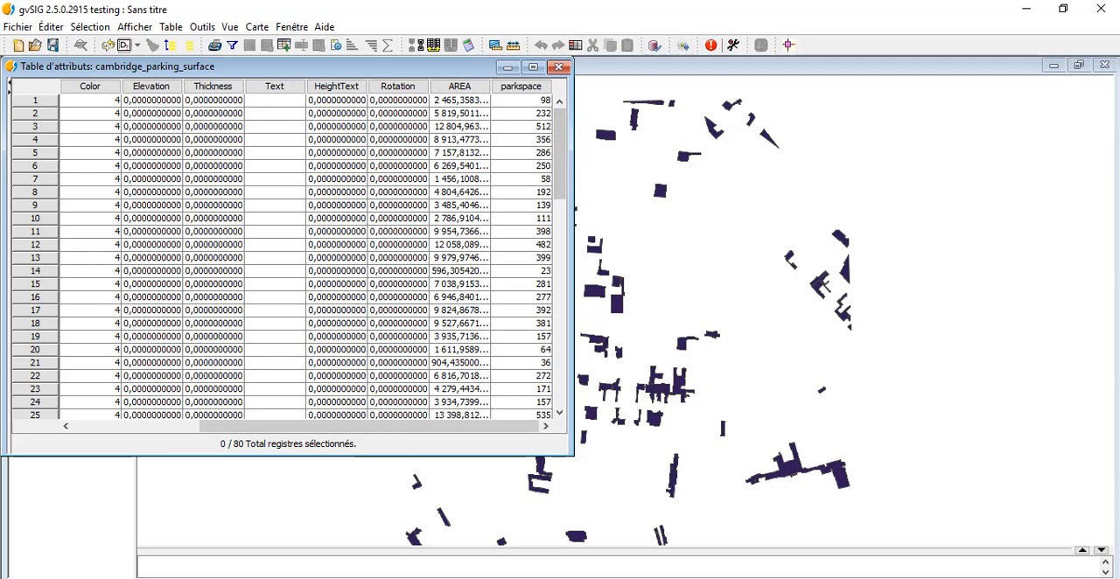
Step: Review the parkspace values in the attribute table, and end editing of the cambridge_parking_surface layer, saving the modifications
scroll(289, 254, down, 3)
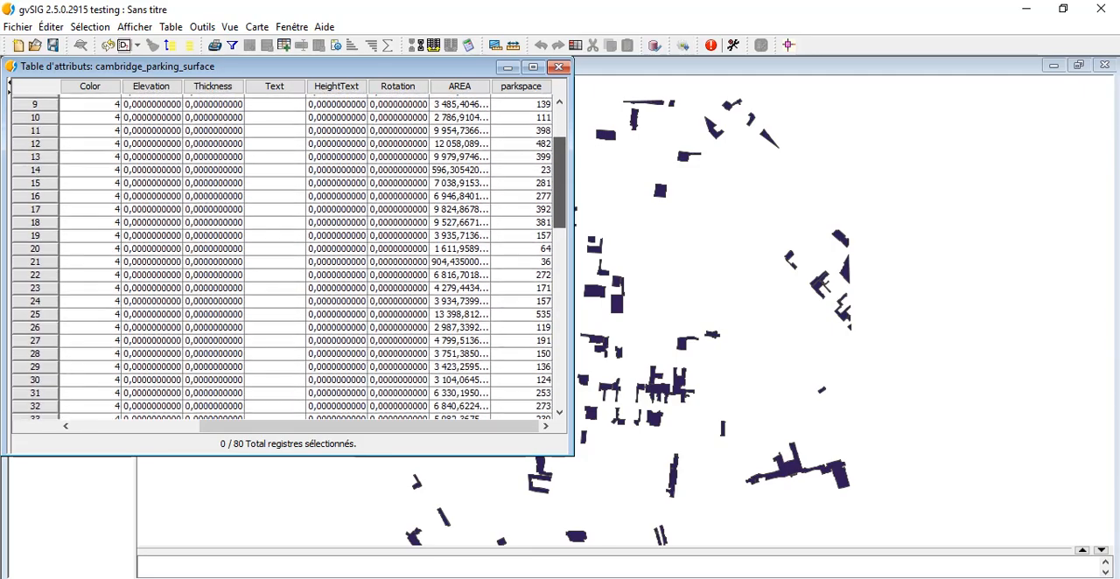
scroll(288, 254, down, 9)
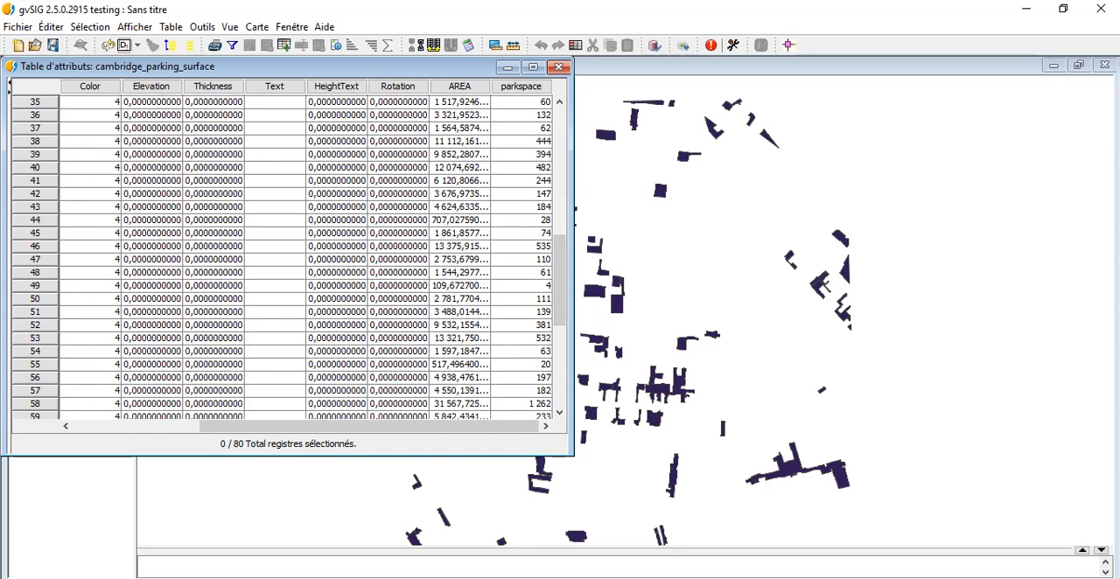
scroll(289, 254, up, 11)
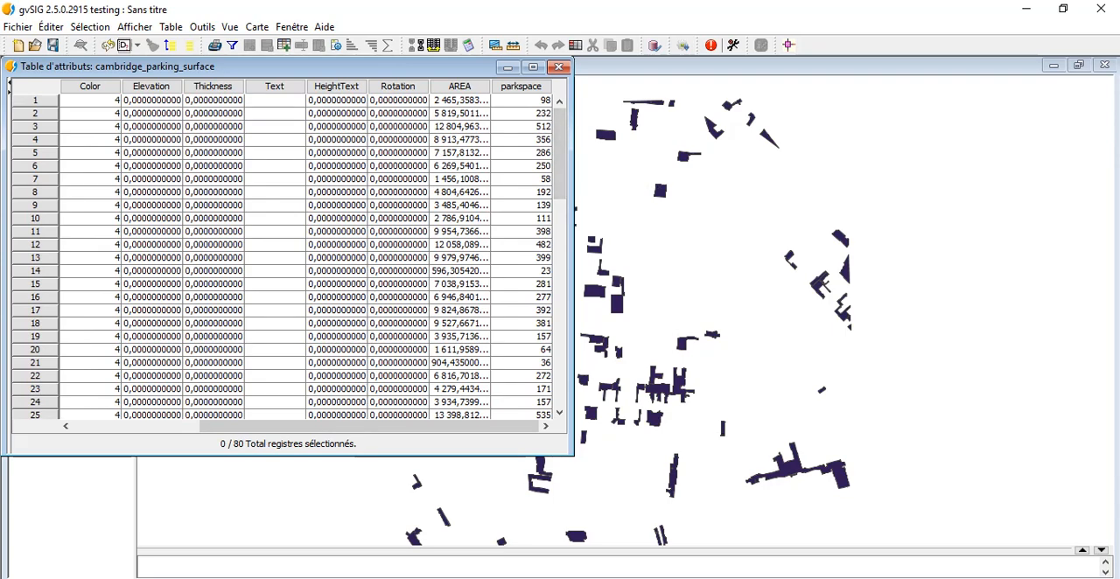
click(558, 66)
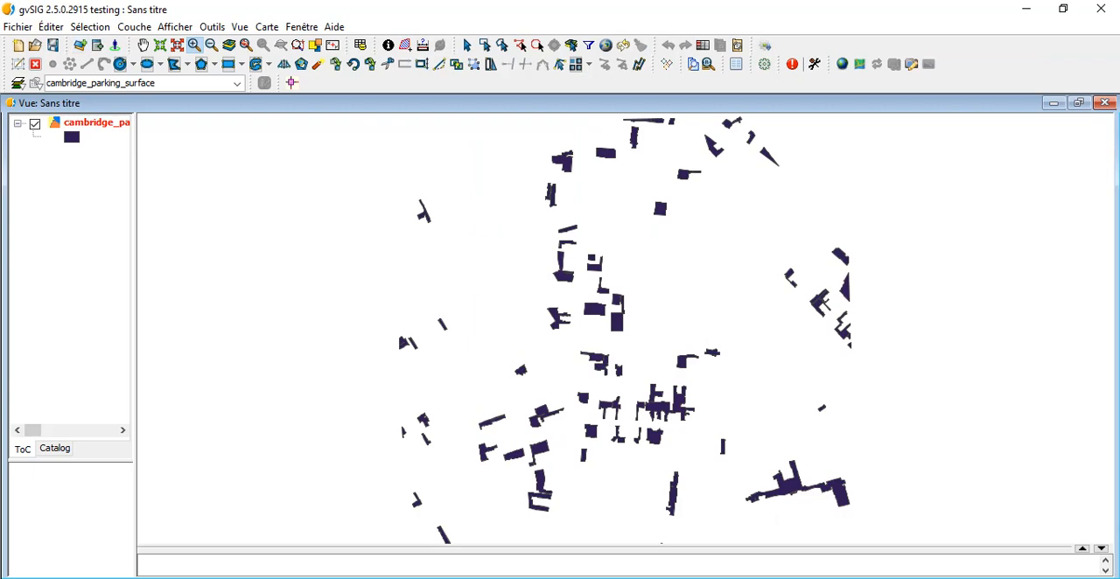
right_click(102, 122)
click(168, 133)
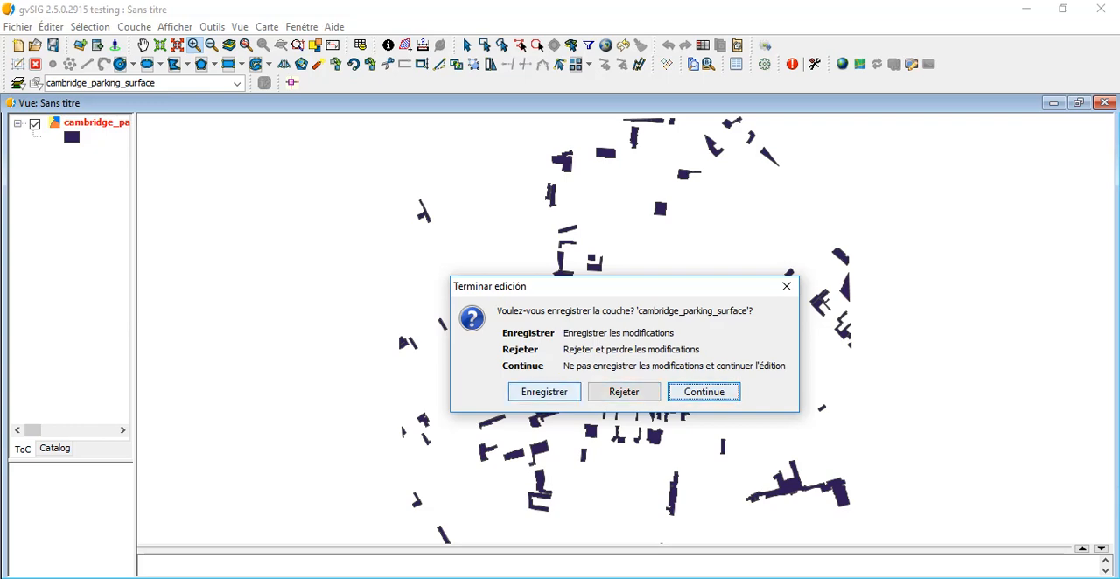
click(545, 392)
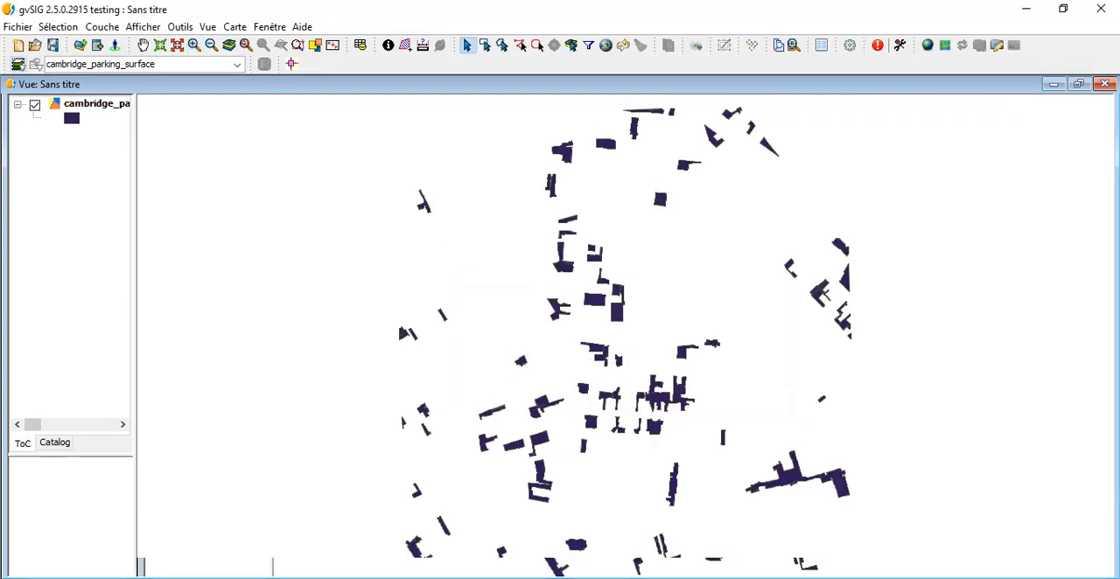